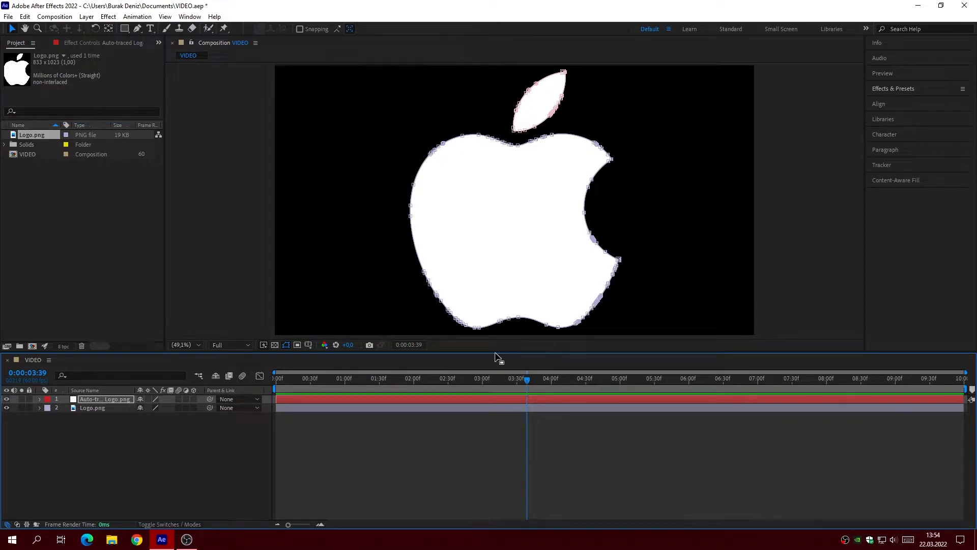
Step: Create a new empty shape layer in the VIDEO composition
right_click(143, 429)
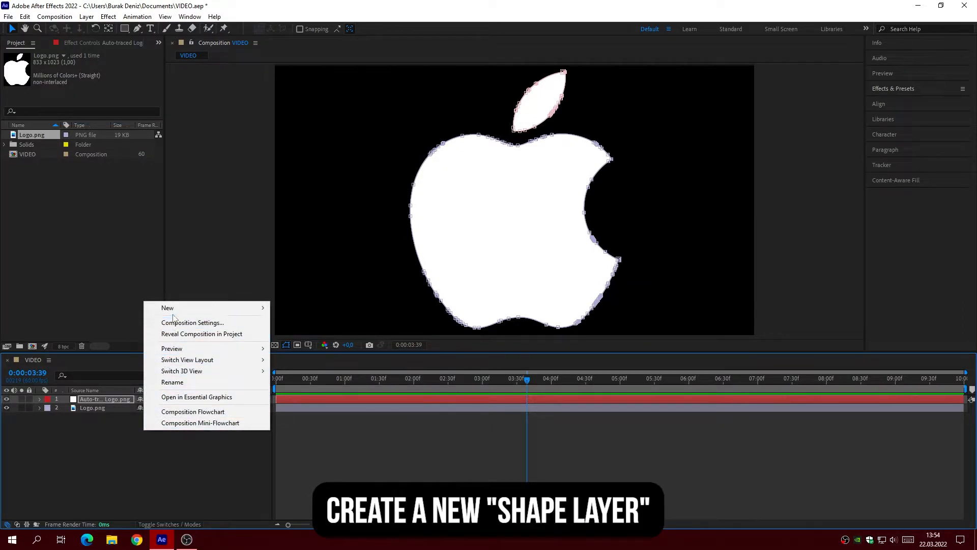
mouse_move(174, 316)
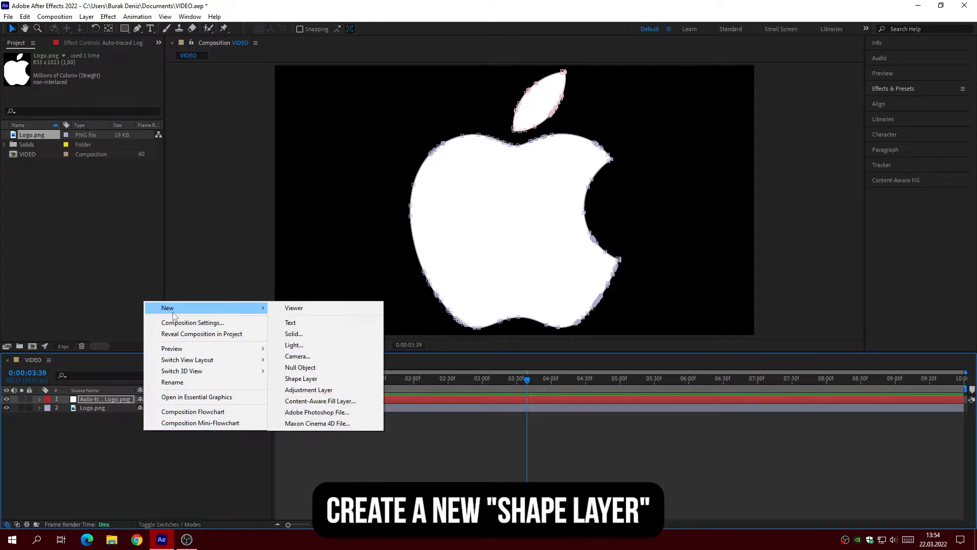
left_click(321, 378)
Step: Copy the Mask Path of Mask 1 from the auto-traced logo layer
left_click(94, 407)
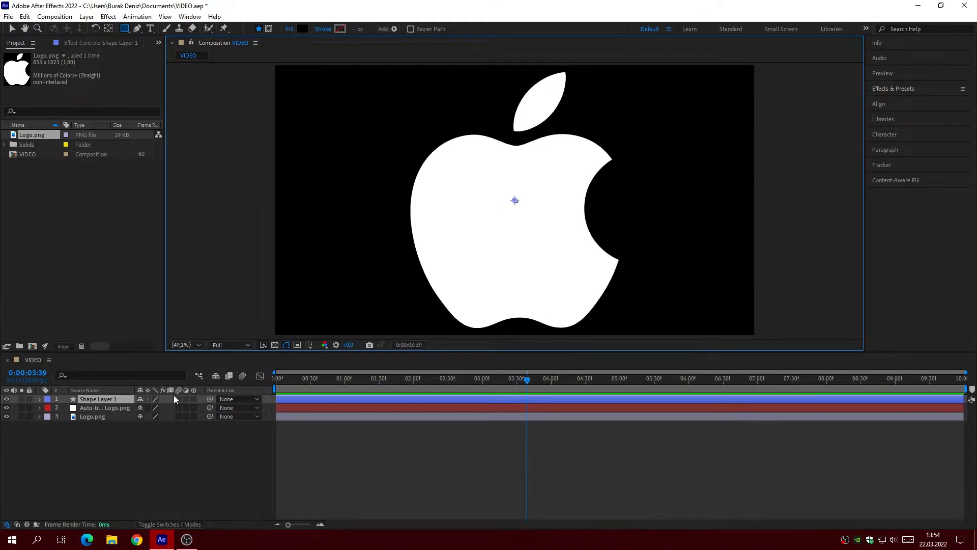
left_click(40, 407)
left_click(49, 417)
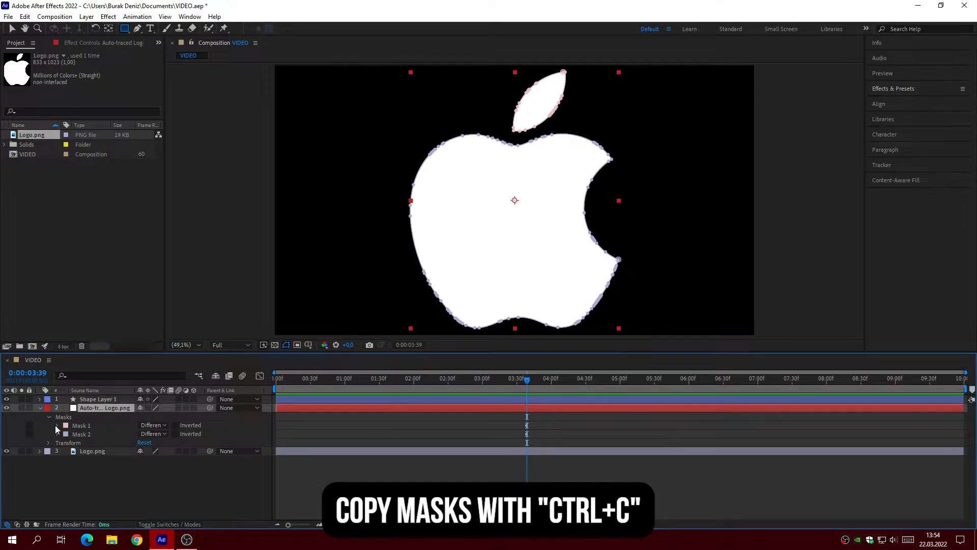
left_click(56, 426)
left_click(99, 433)
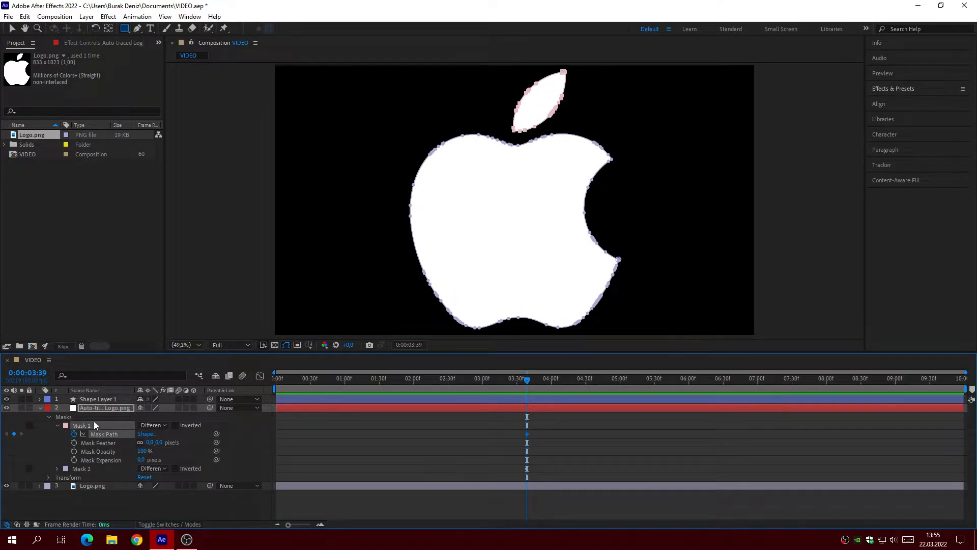
Step: Add a Path to the contents of Shape Layer 1
left_click(93, 398)
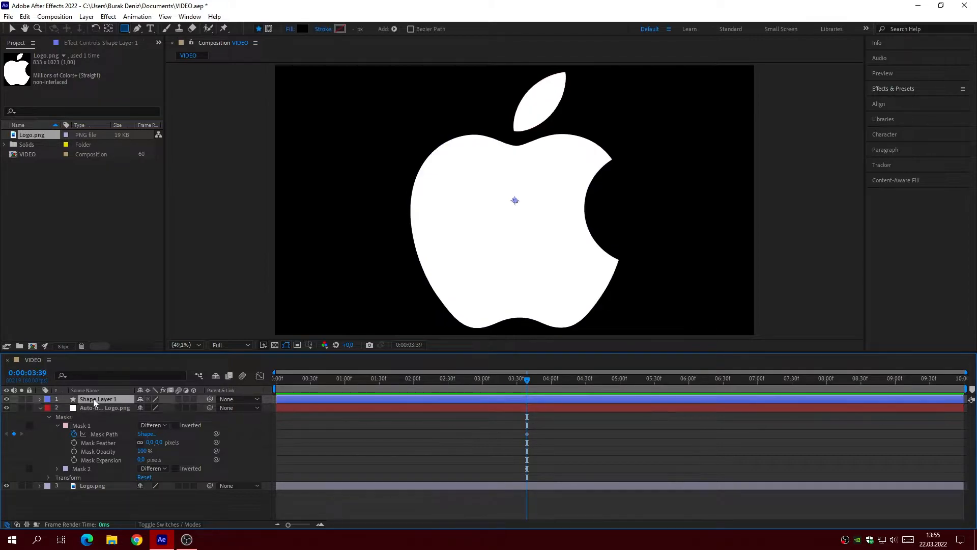
left_click(41, 398)
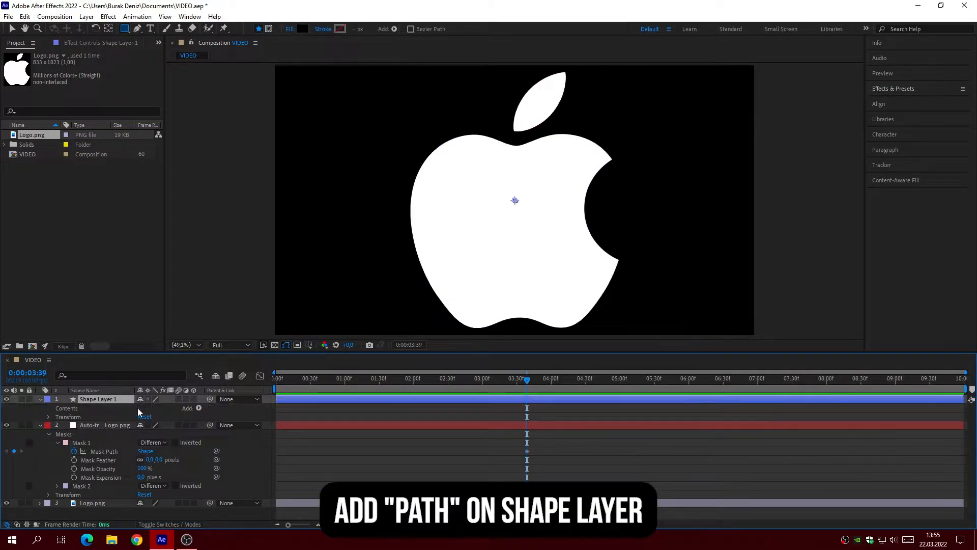
left_click(198, 408)
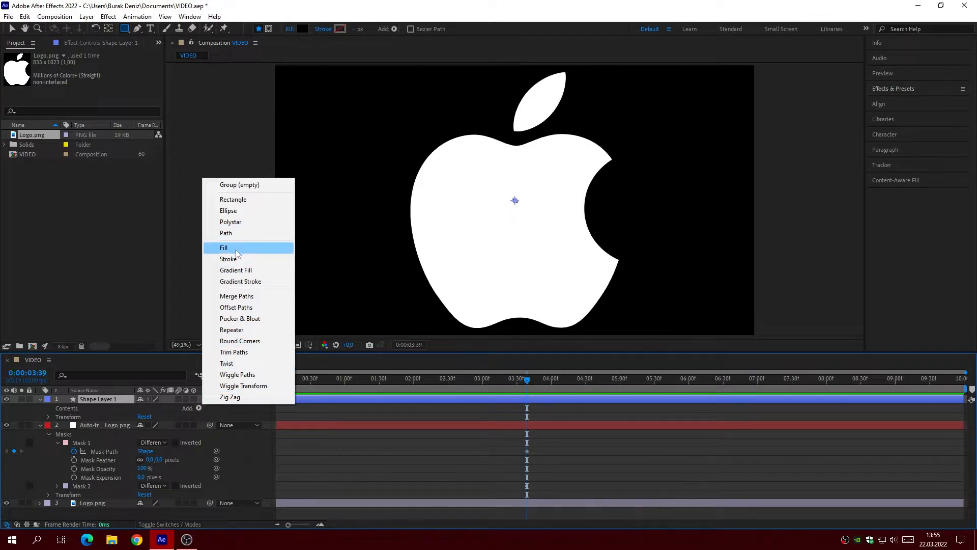
left_click(238, 234)
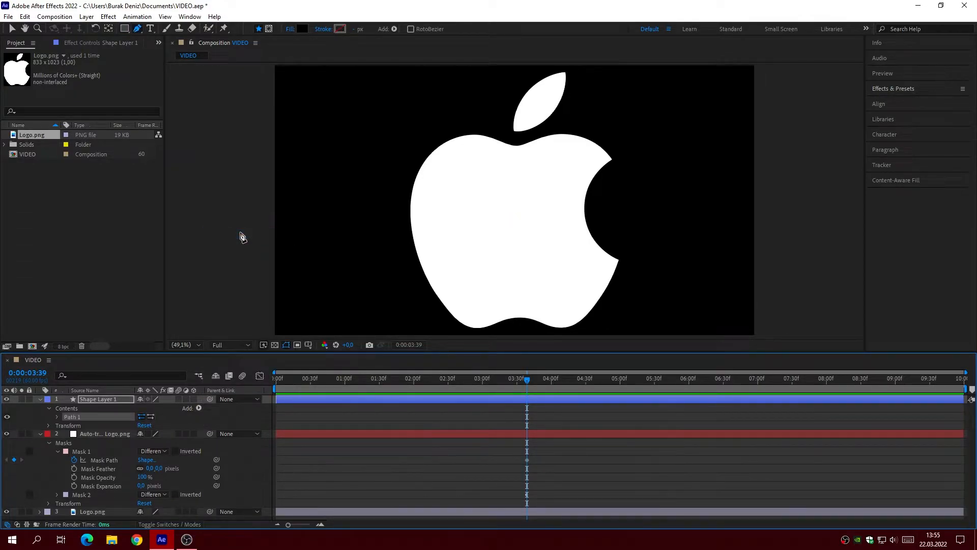
Step: Paste the copied leaf mask into Path 1's Path property at the start of the timeline, 0:00:00:00
left_click(57, 416)
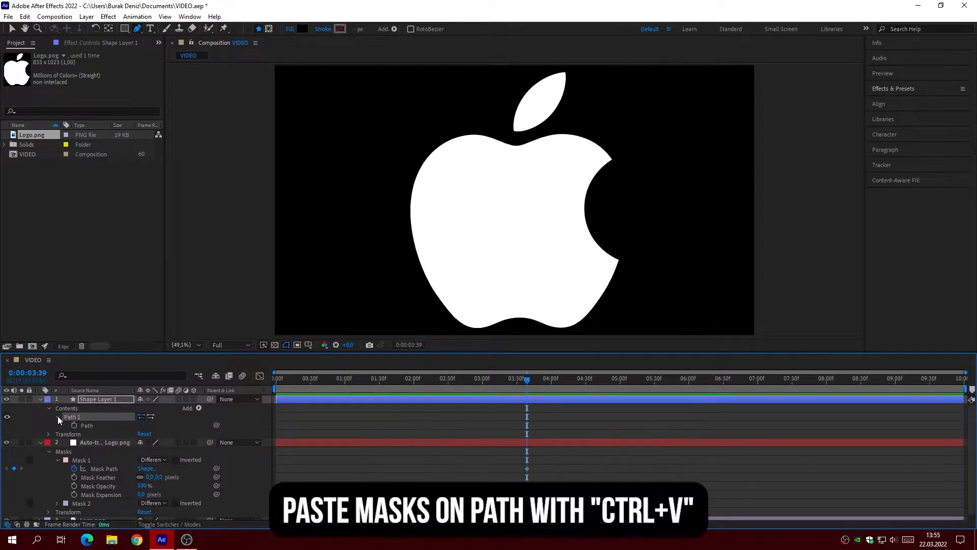
left_click(98, 426)
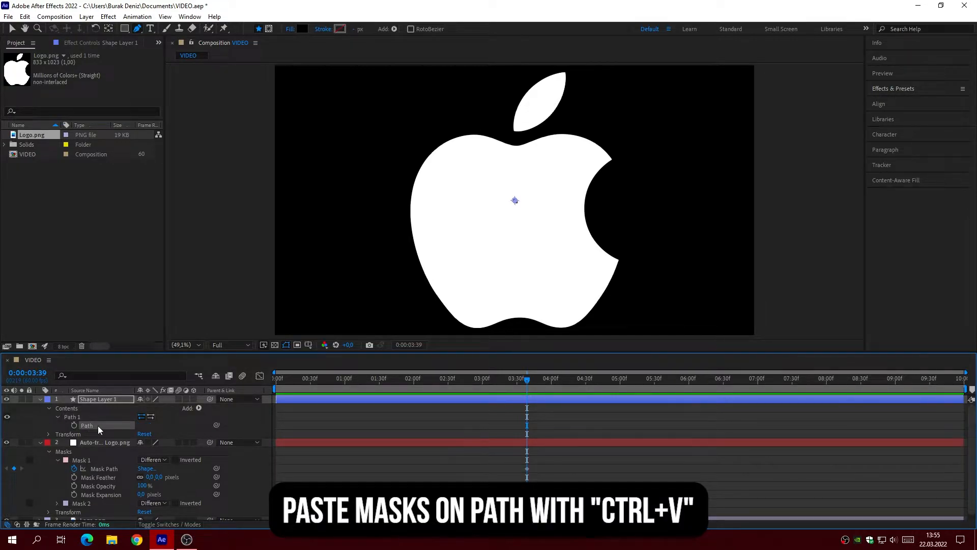
left_click_drag(293, 380, 264, 388)
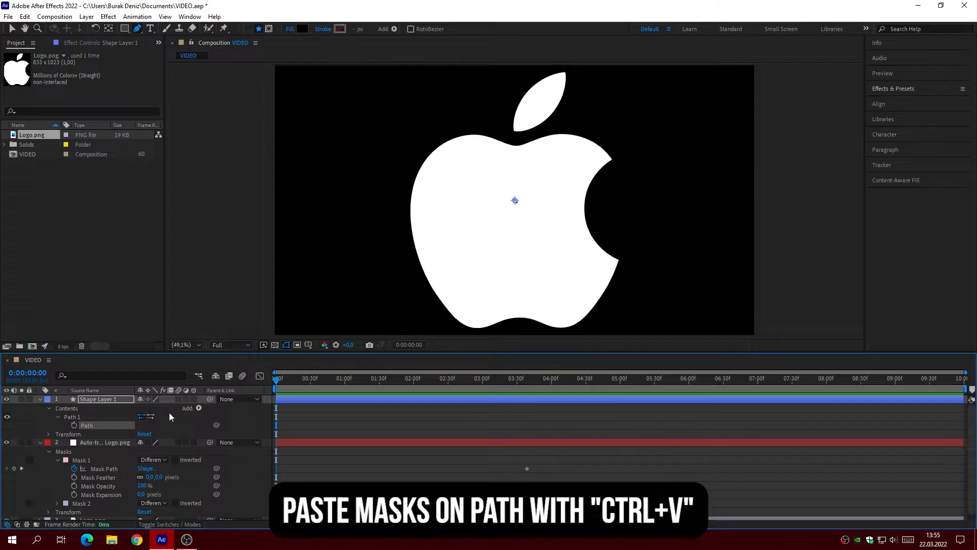
key("ctrl+v")
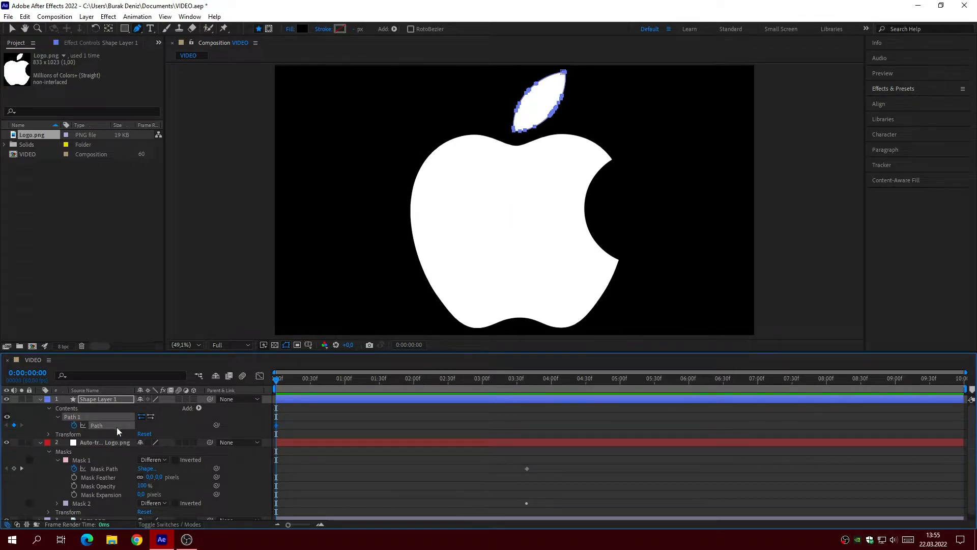
Step: Copy the Mask Path of Mask 2, the apple body, from the auto-traced logo layer
left_click(57, 503)
scroll(75, 503, "down", 1)
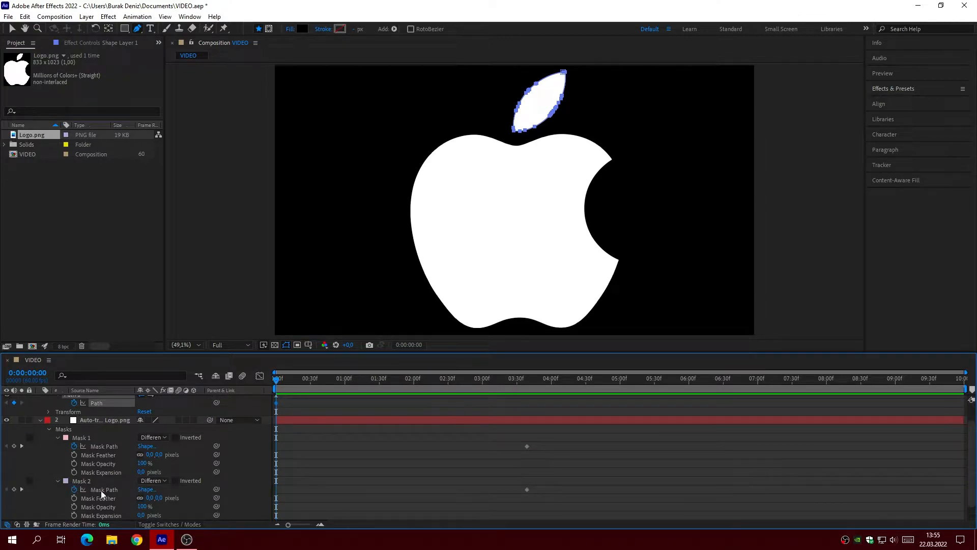
left_click(114, 489)
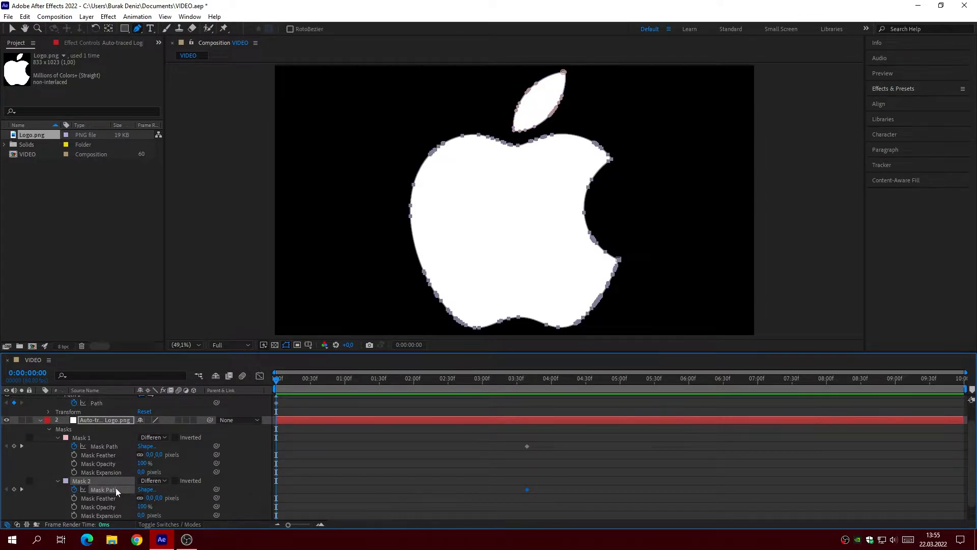
Step: Add a second Path to the contents of Shape Layer 1
scroll(117, 490, "up", 1)
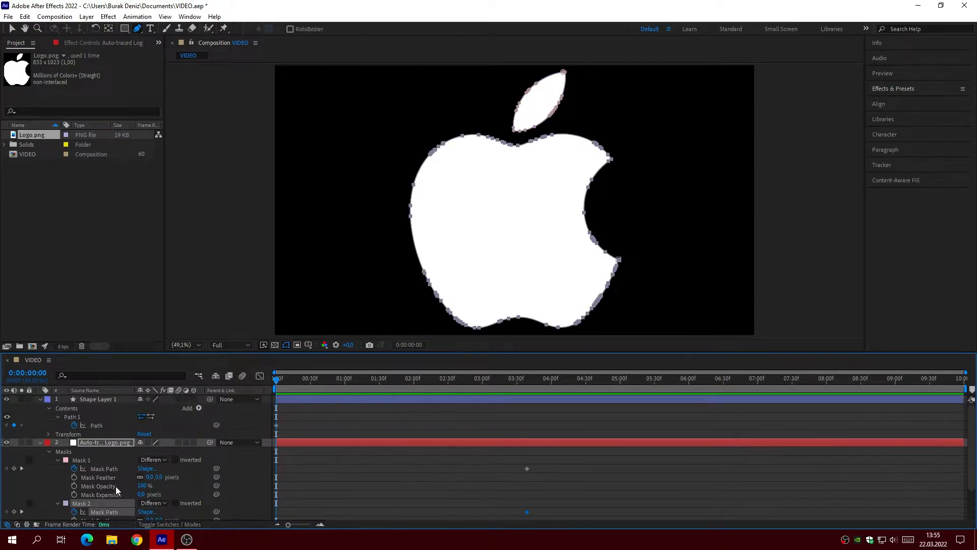
left_click(99, 399)
left_click(199, 408)
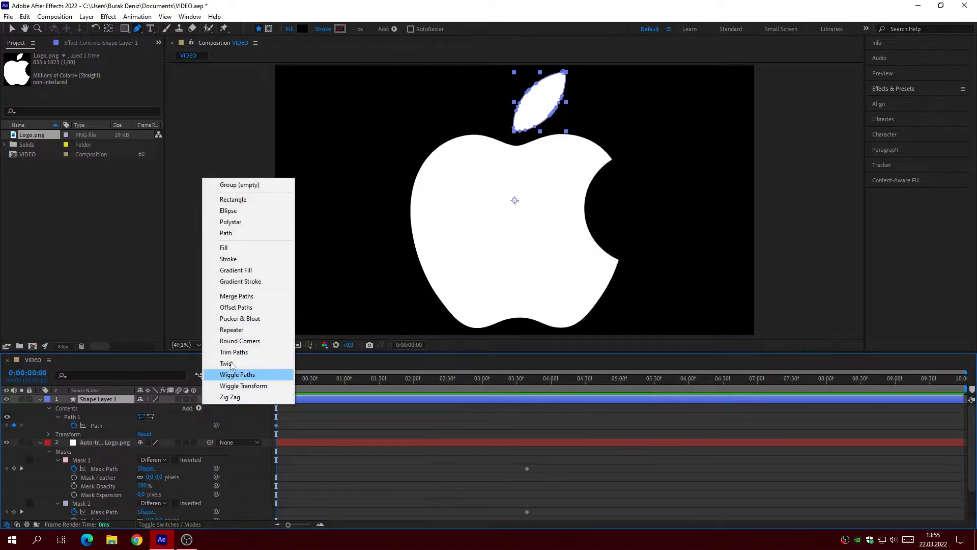
left_click(237, 234)
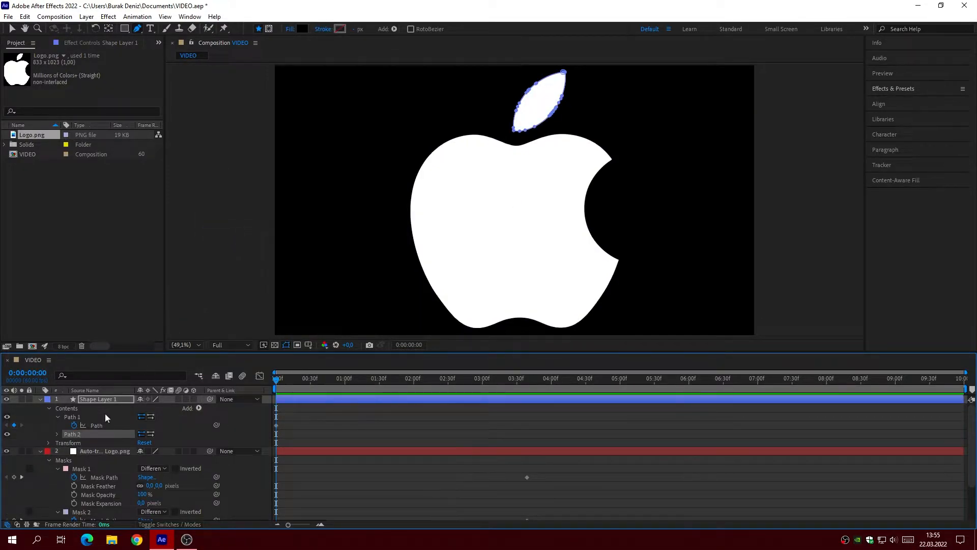
Step: Paste the copied apple body mask into the Path property of Path 2
left_click(56, 436)
left_click(92, 445)
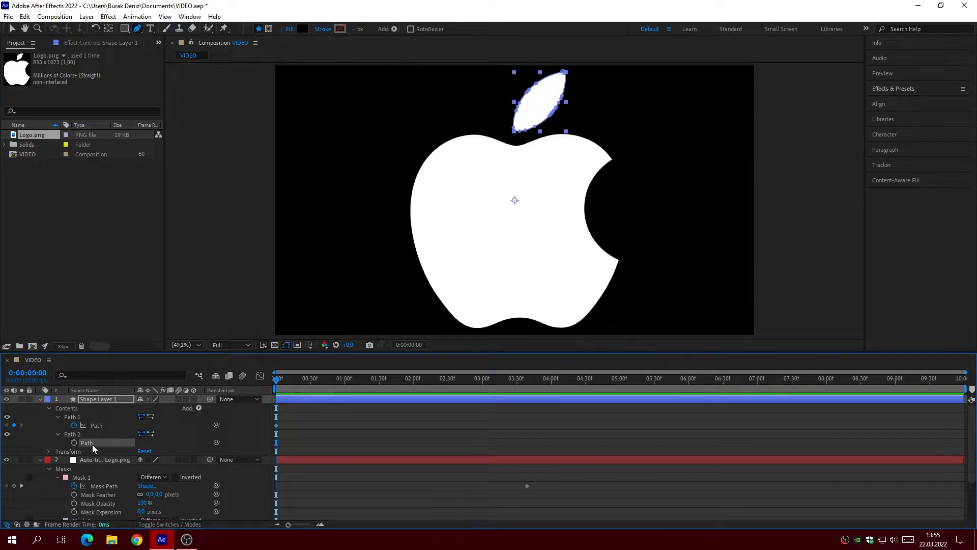
key("ctrl+v")
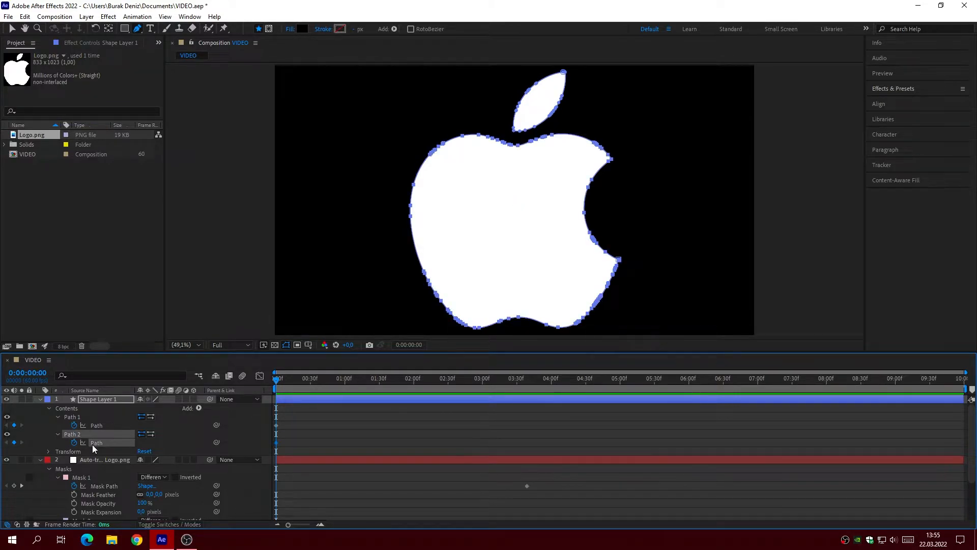
Step: Add a Fill to Shape Layer 1 and delete the auto-traced and Logo.png layers
left_click(198, 407)
left_click(241, 249)
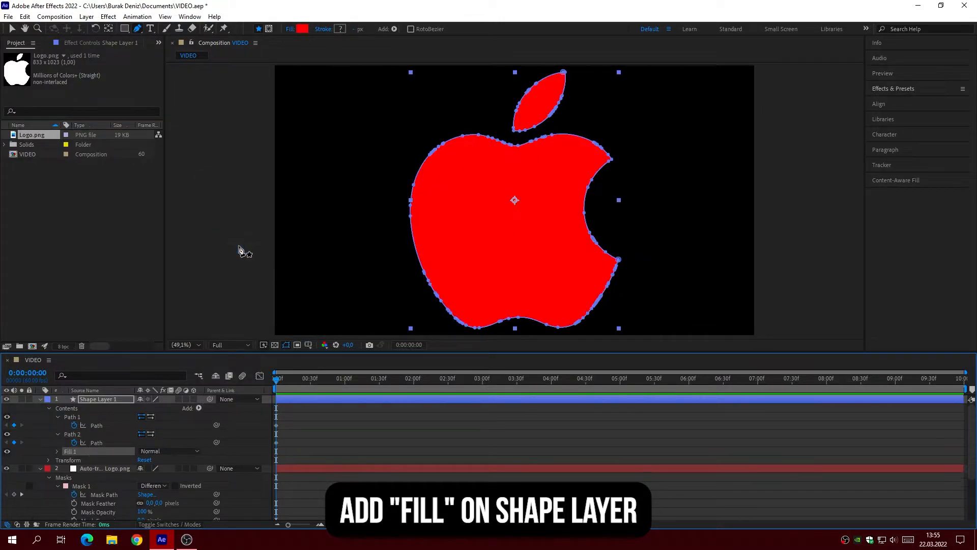
left_click(96, 468)
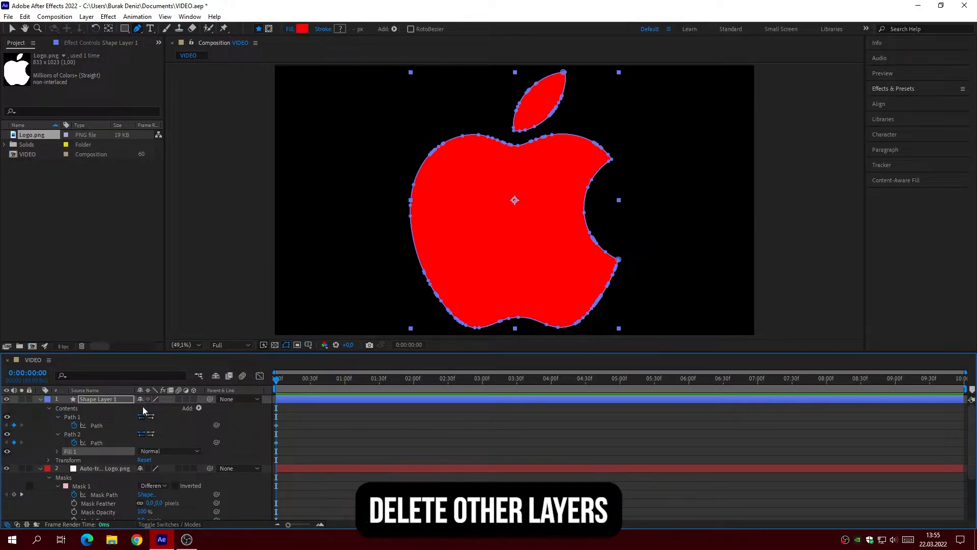
key("Delete")
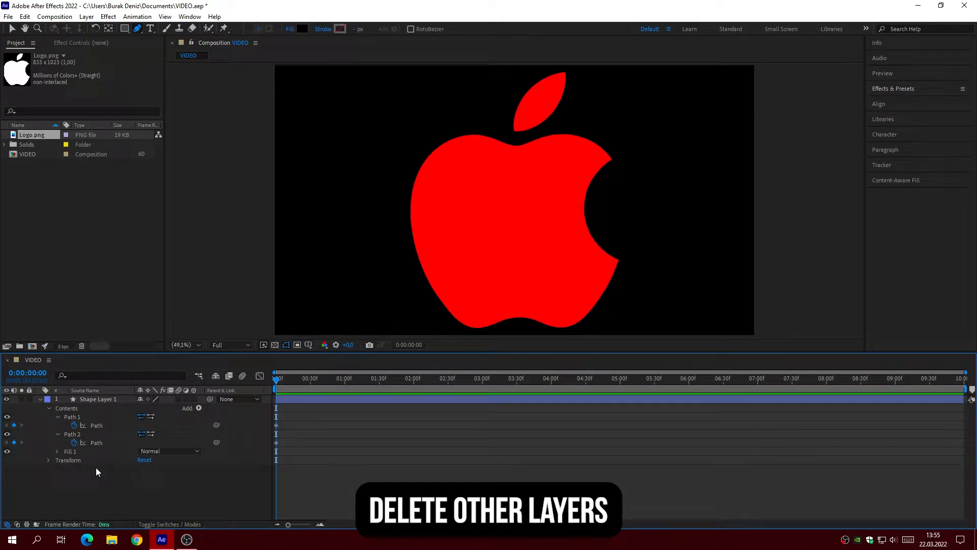
Step: Set the color of the shape layer's Fill 1 to black, 000000
left_click(57, 451)
left_click(142, 478)
left_click_drag(258, 392, 207, 427)
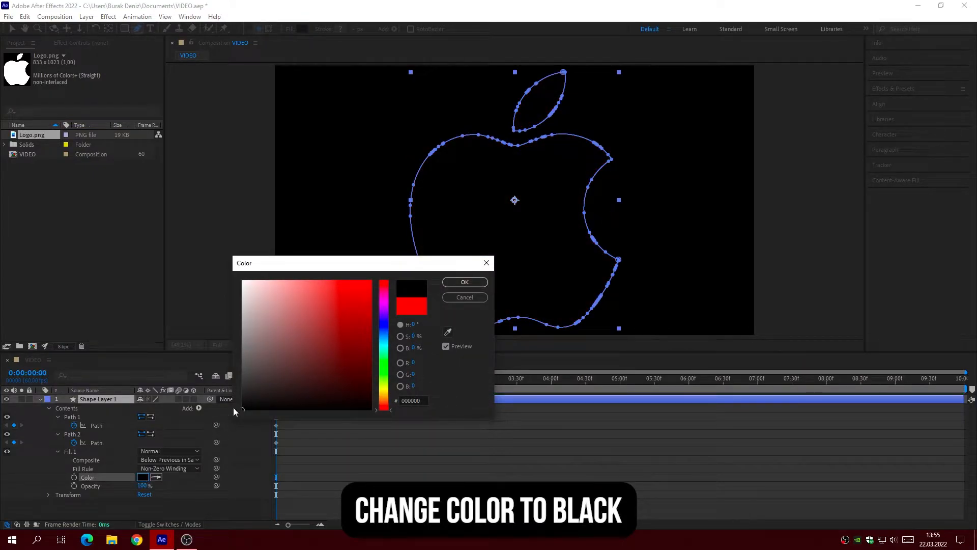
left_click(459, 282)
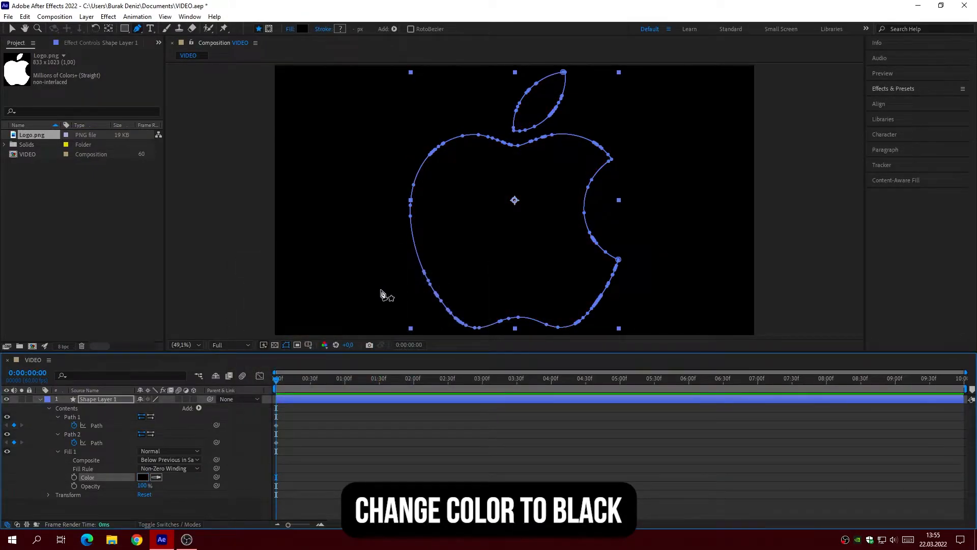
Step: Collapse the shape layer's contents and set the layer's Scale to 70%
left_click(58, 417)
left_click(58, 425)
left_click(59, 432)
left_click(49, 407)
left_click(48, 416)
left_click(152, 442)
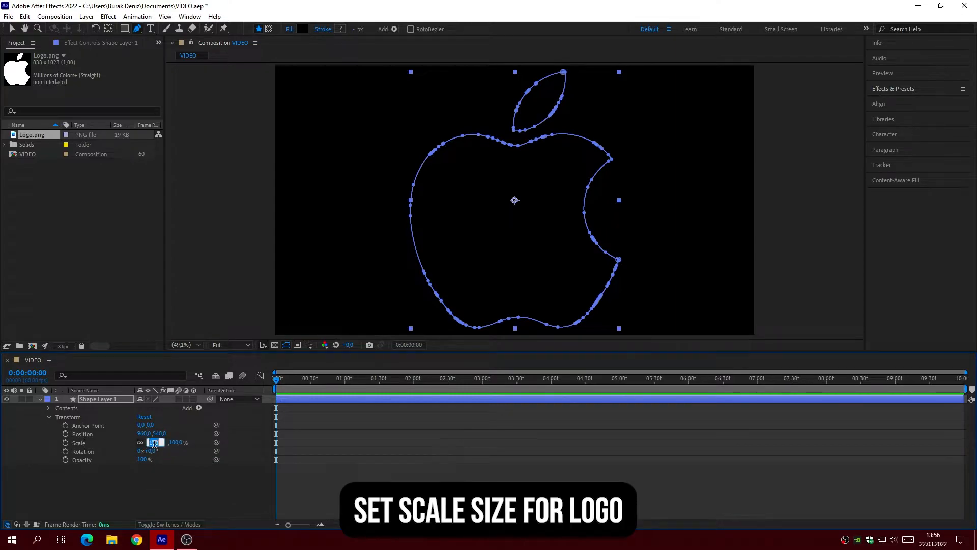
type("70")
key("Return")
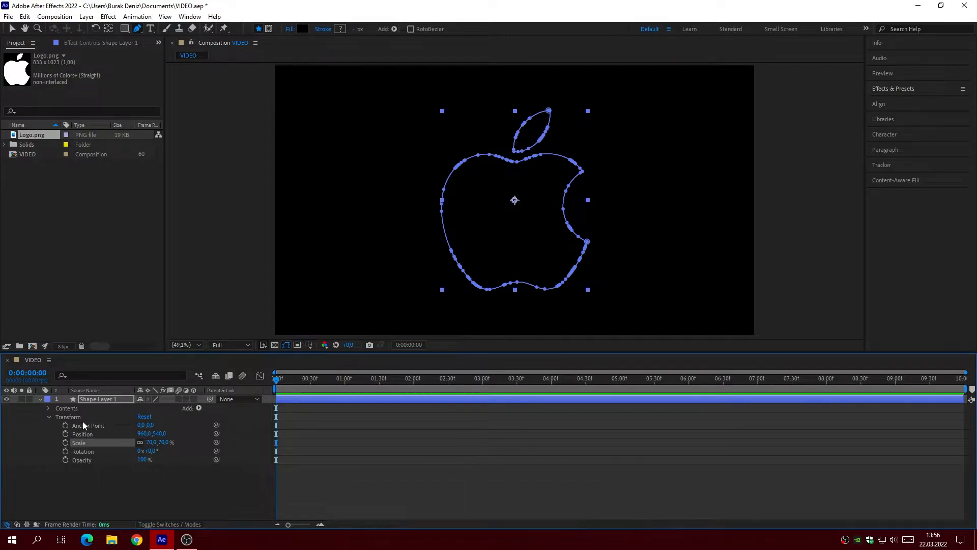
left_click(49, 417)
Step: Add an Inner Glow layer style to Shape Layer 1 and set its Opacity to 100%
right_click(103, 399)
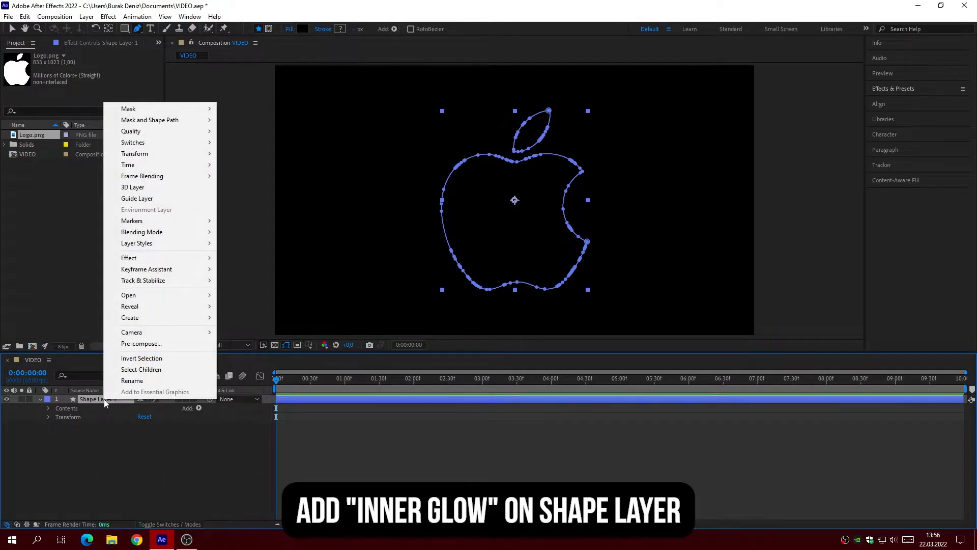
mouse_move(165, 244)
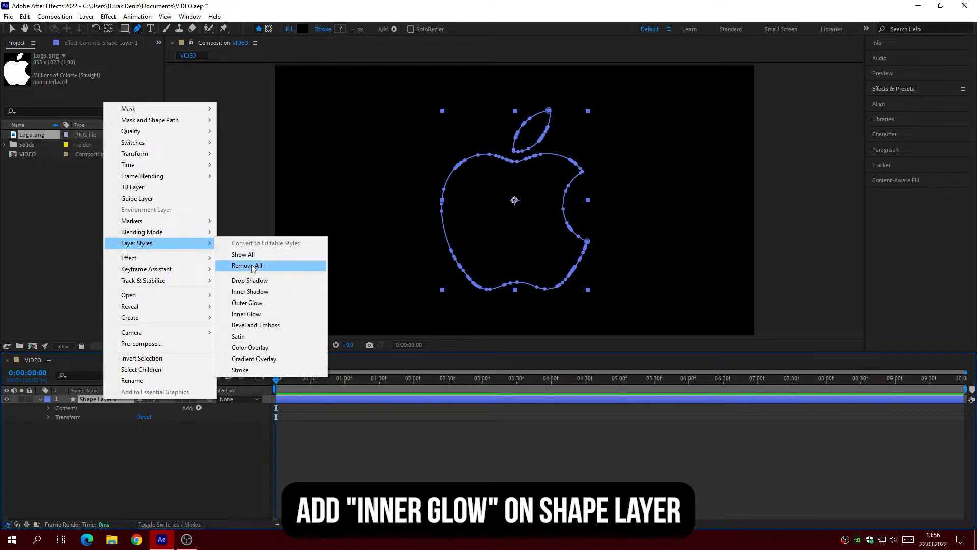
left_click(246, 314)
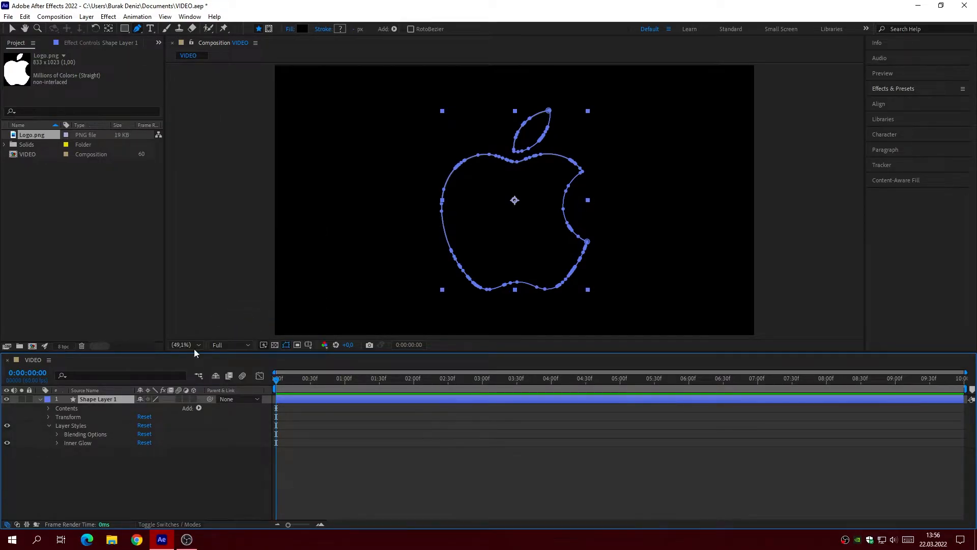
left_click(57, 443)
left_click_drag(141, 420, 182, 419)
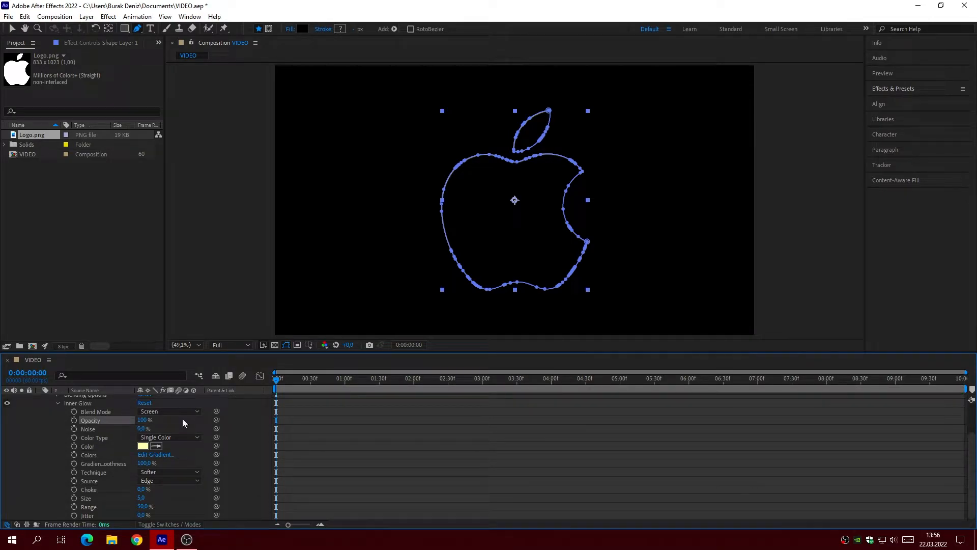
Step: Set the Inner Glow color to cyan, hex 19FFFF
left_click(142, 445)
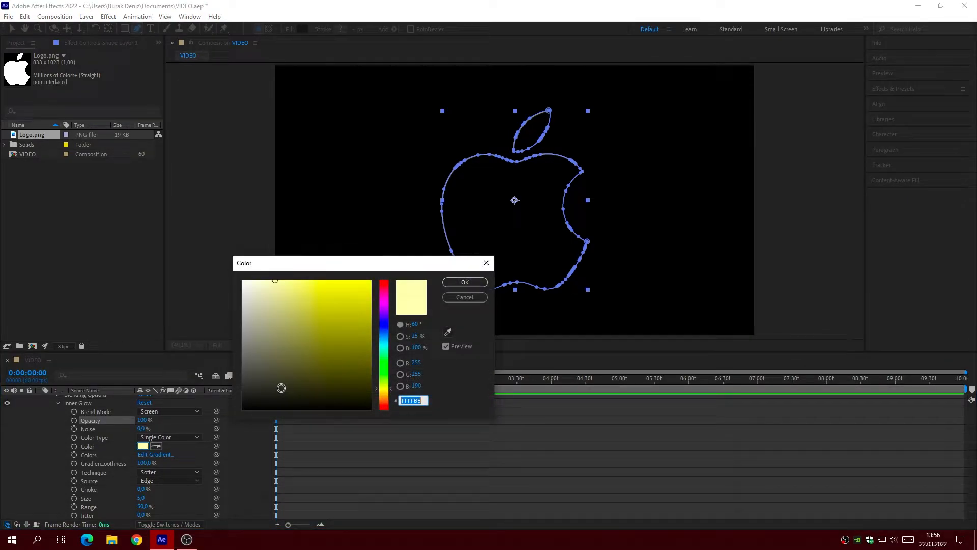
type("19FFFF")
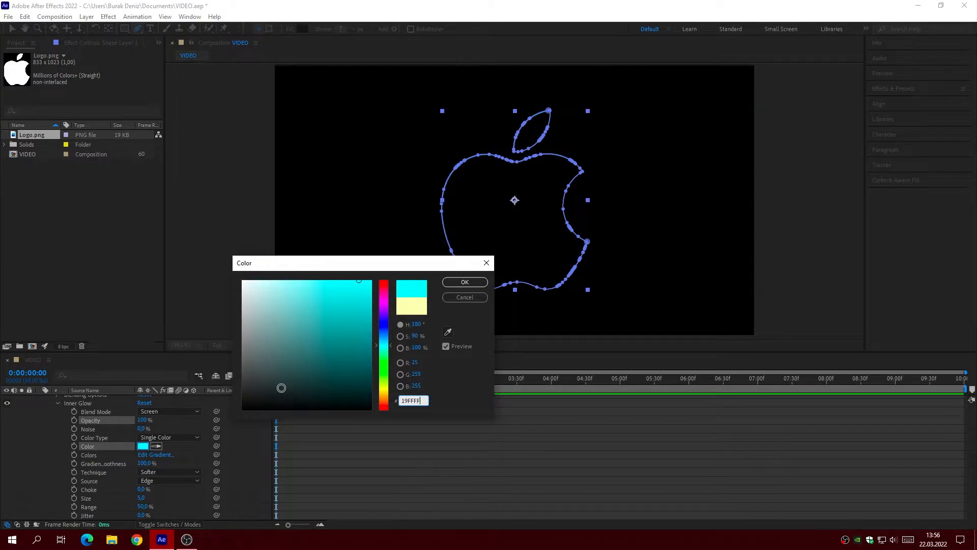
left_click(465, 282)
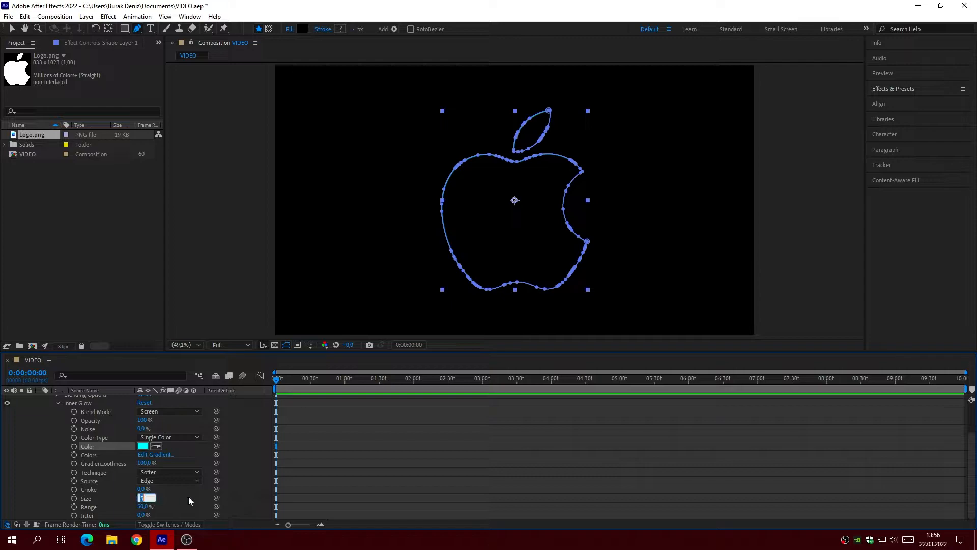
Step: Increase the Inner Glow's Size so the glow spreads wider inside the logo, and collapse the Layer Styles group
key("Return")
scroll(194, 489, "up", 3)
left_click(49, 426)
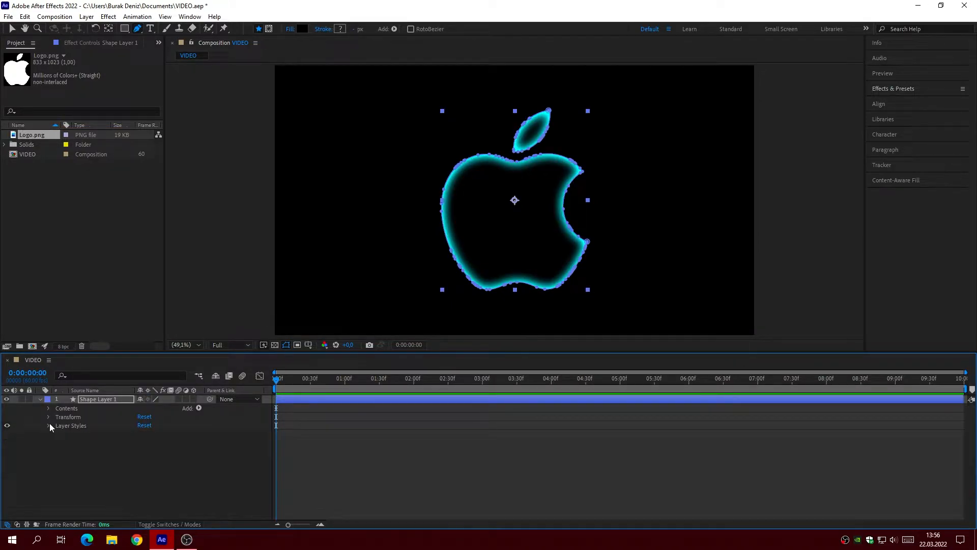
Step: Start keyframing Shape Layer 1's Scale at 1 second with a value of 0%
left_click(49, 417)
left_click_drag(324, 386, 345, 398)
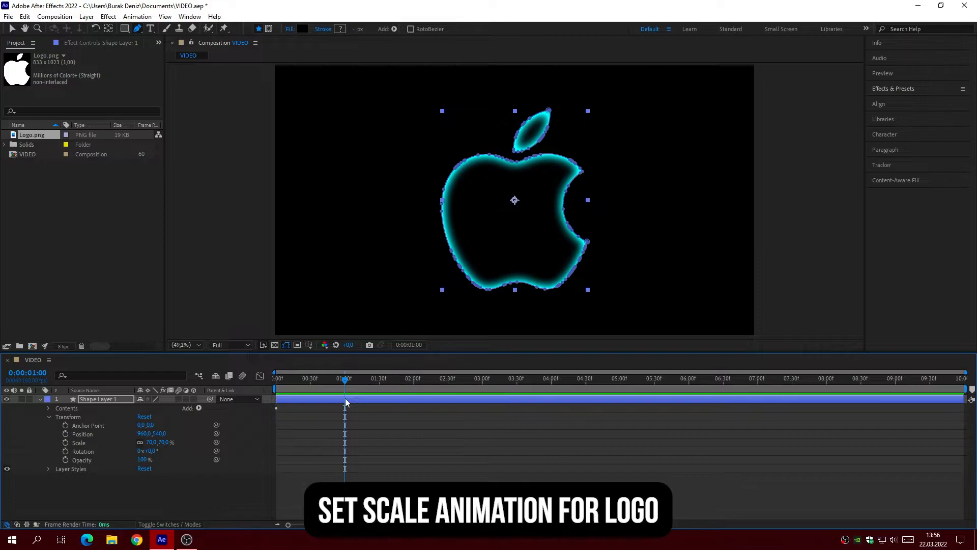
left_click(11, 29)
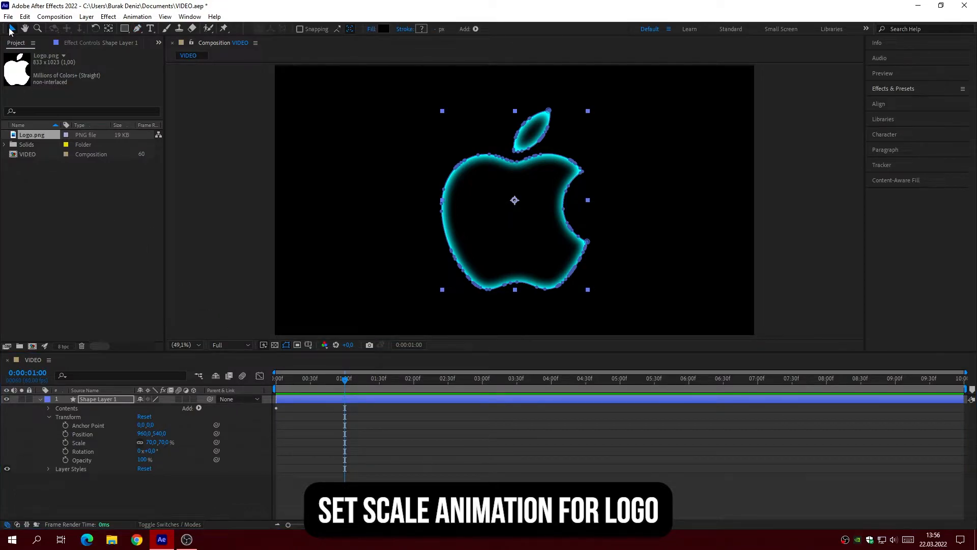
left_click(66, 443)
left_click(152, 442)
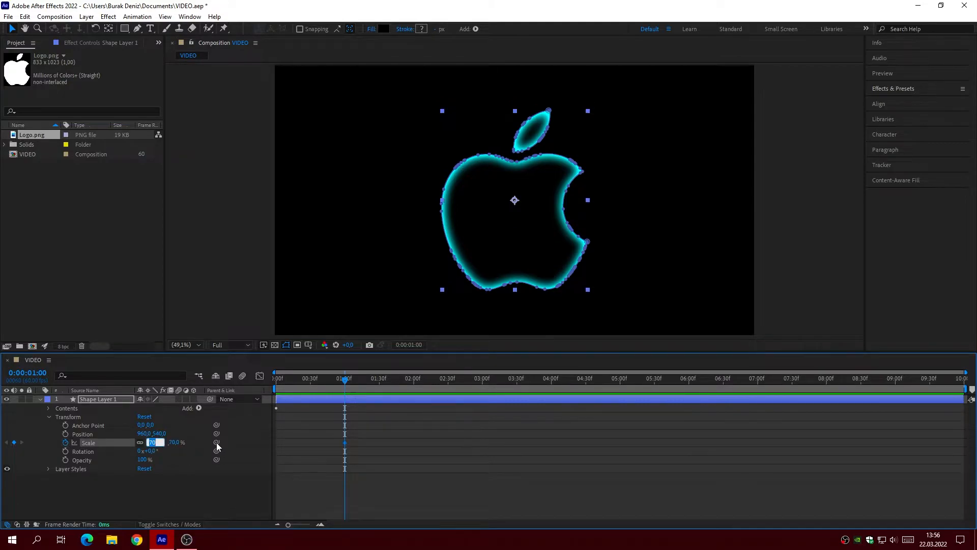
type("0")
key("Return")
Step: Add a Scale keyframe of 70% at 2 seconds on Shape Layer 1
left_click(413, 381)
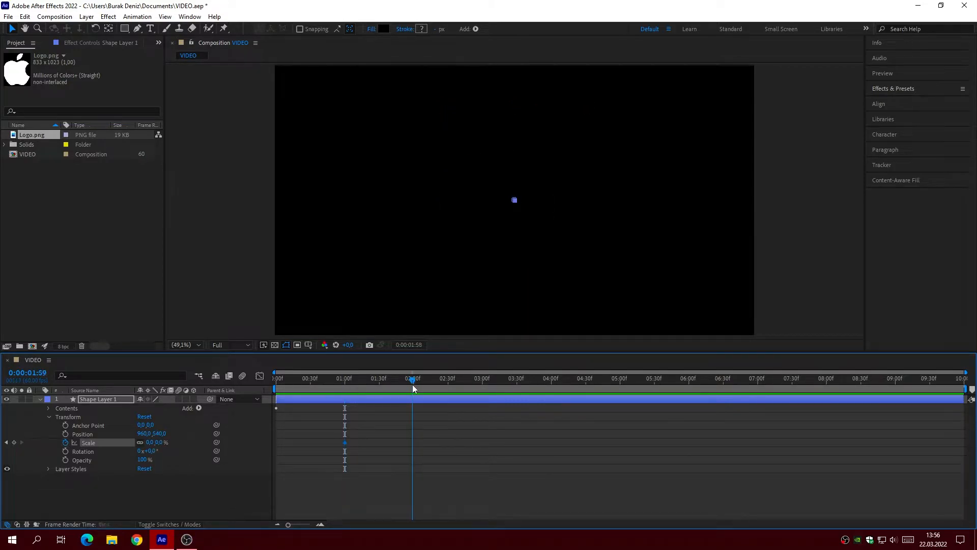
left_click(151, 443)
type("70")
key("Return")
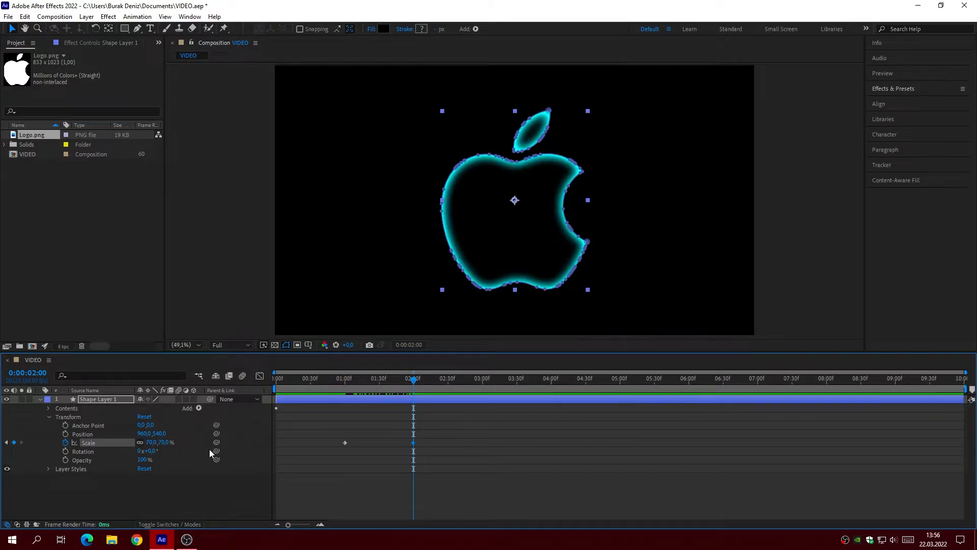
Step: Hold Shape Layer 1's Scale with a 70% keyframe at 8 seconds and add a 0% keyframe at 9 seconds
left_click_drag(810, 391, 826, 399)
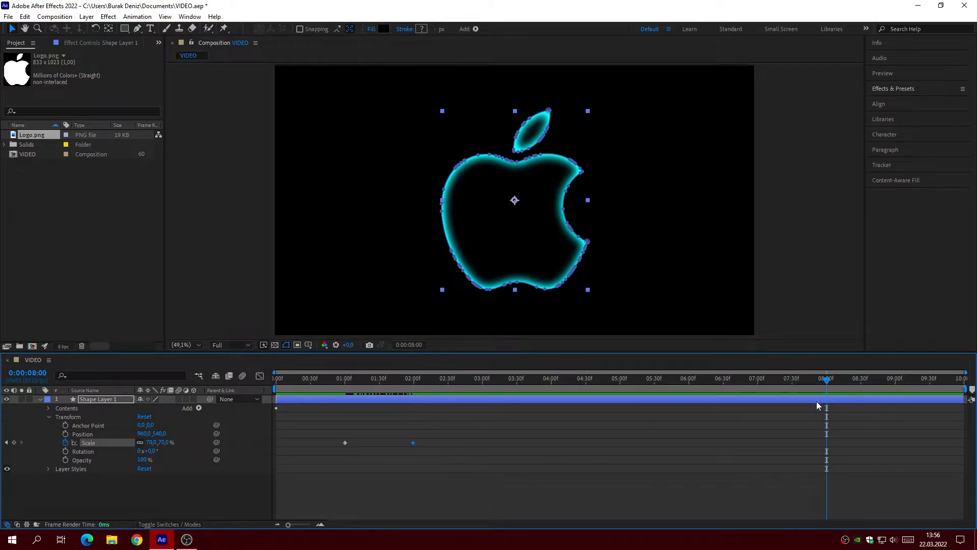
left_click(13, 442)
left_click(896, 391)
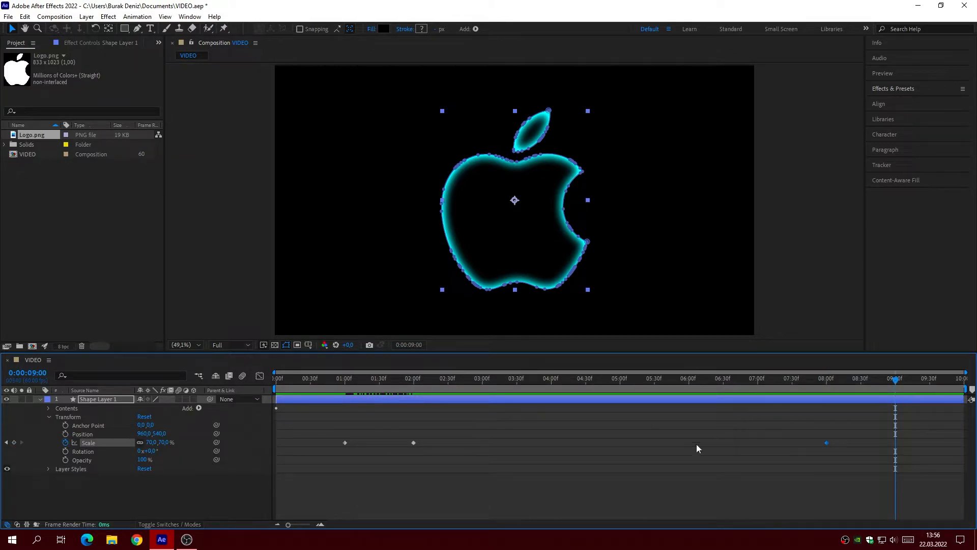
left_click(151, 442)
type("0")
key("Return")
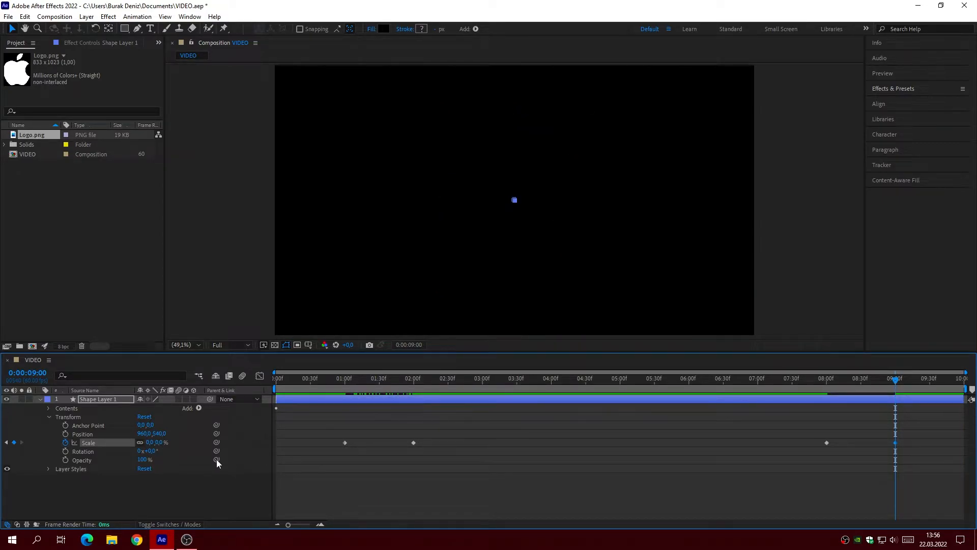
Step: Apply Easy Ease to all four Scale keyframes and show their speed graph in the Graph Editor
left_click_drag(329, 444, 916, 442)
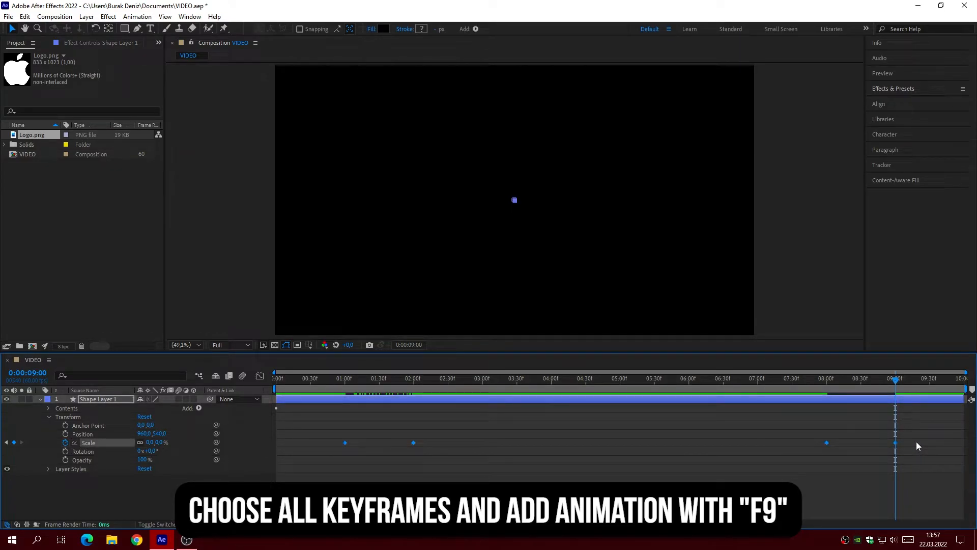
key("F9")
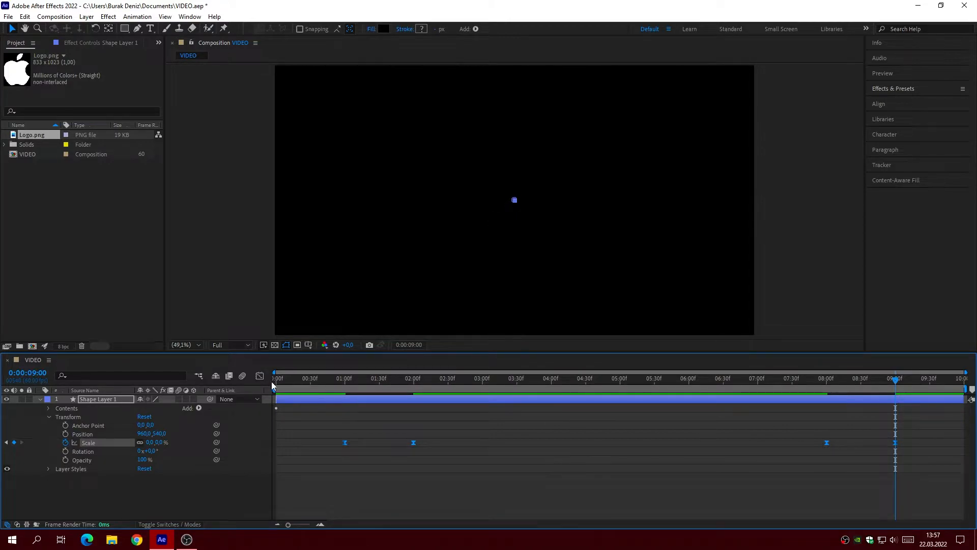
left_click(259, 376)
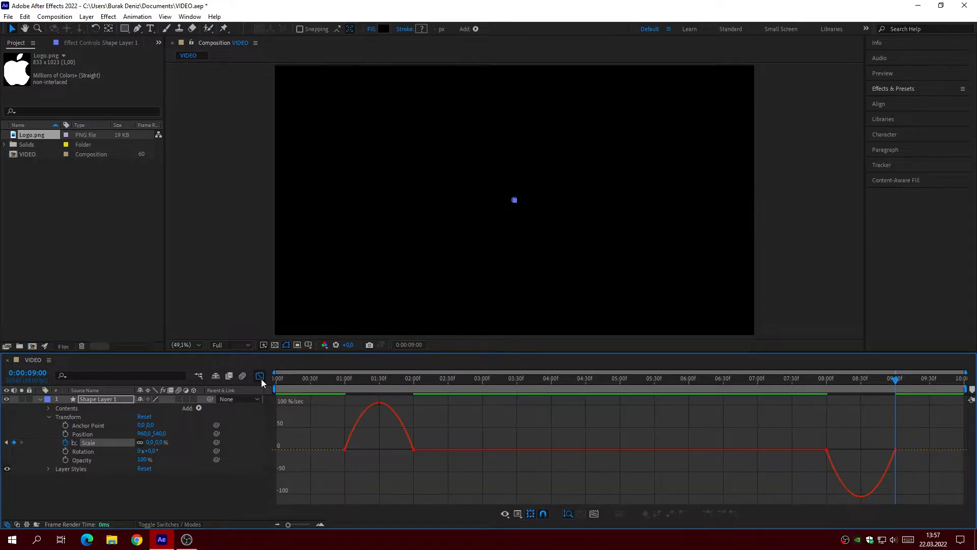
right_click(458, 419)
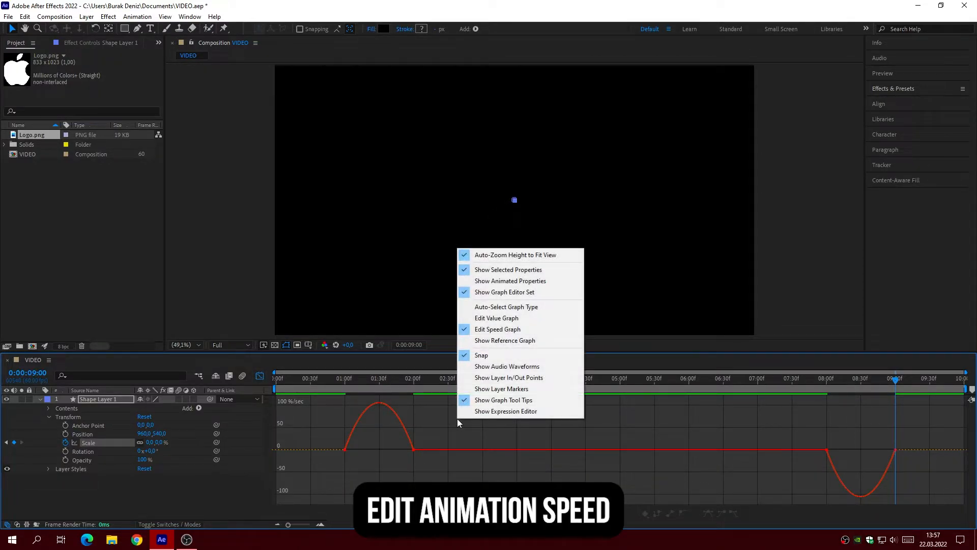
left_click(491, 330)
Step: Extend the speed handles of the 1- and 2-second Scale keyframes inward to form a sharp peak around 1.5 seconds
left_click(344, 450)
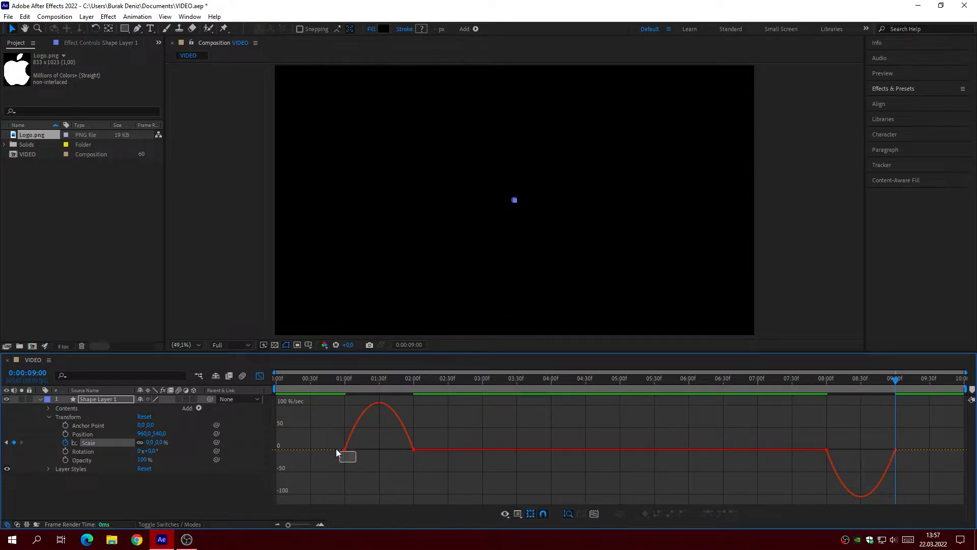
left_click_drag(358, 451, 373, 452)
left_click_drag(434, 478, 385, 462)
Step: Extend the speed handles of the 8- and 9-second Scale keyframes inward for a sharp dip, then close the Graph Editor and scrub the animation
left_click(827, 474)
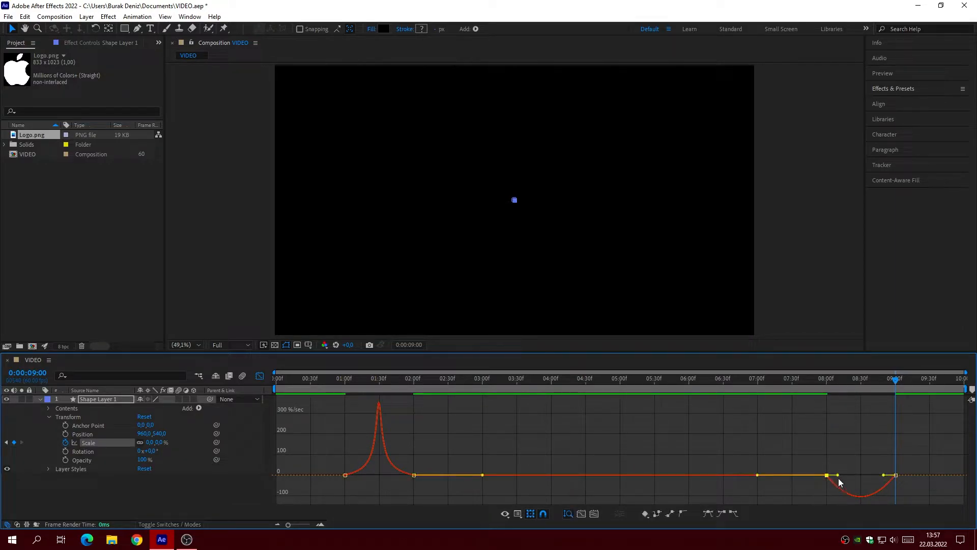
left_click_drag(836, 477, 854, 479)
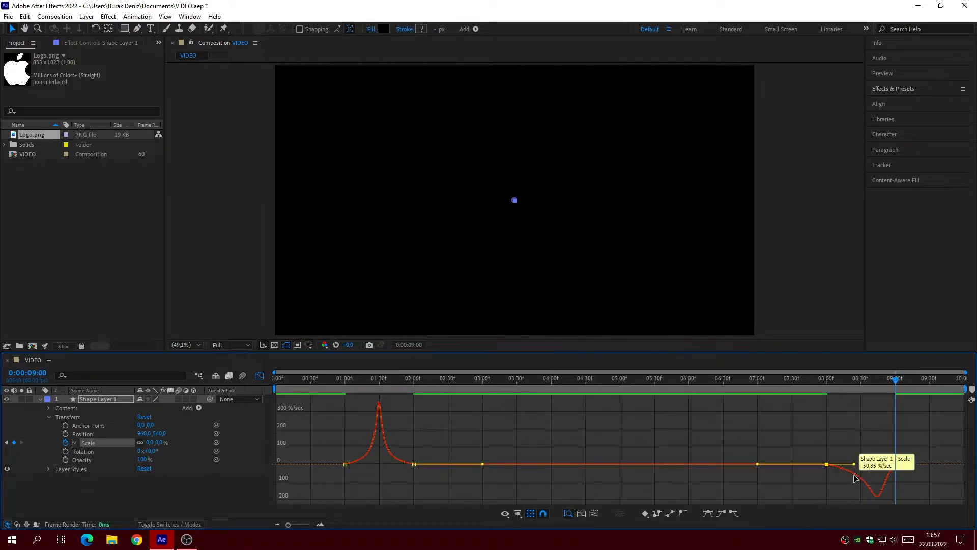
left_click_drag(914, 448, 866, 465)
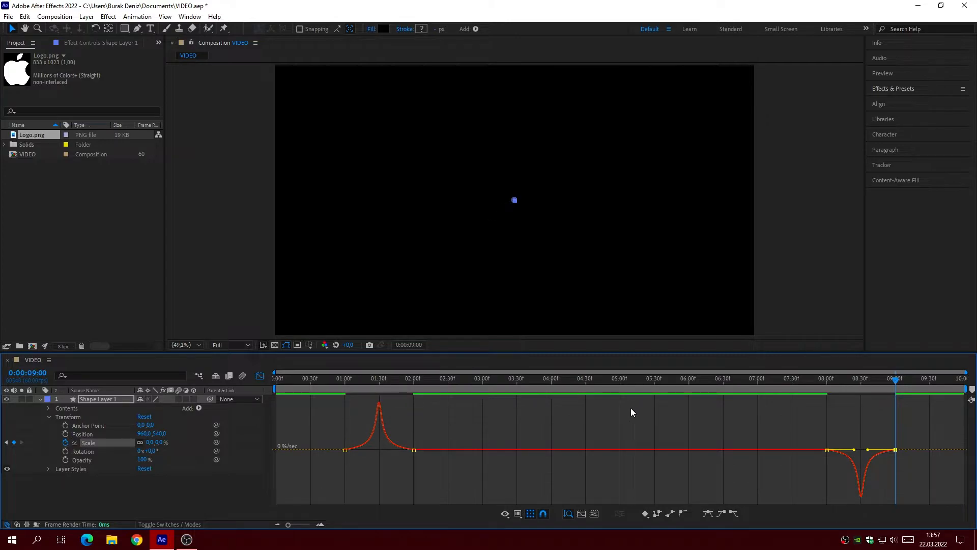
left_click(260, 376)
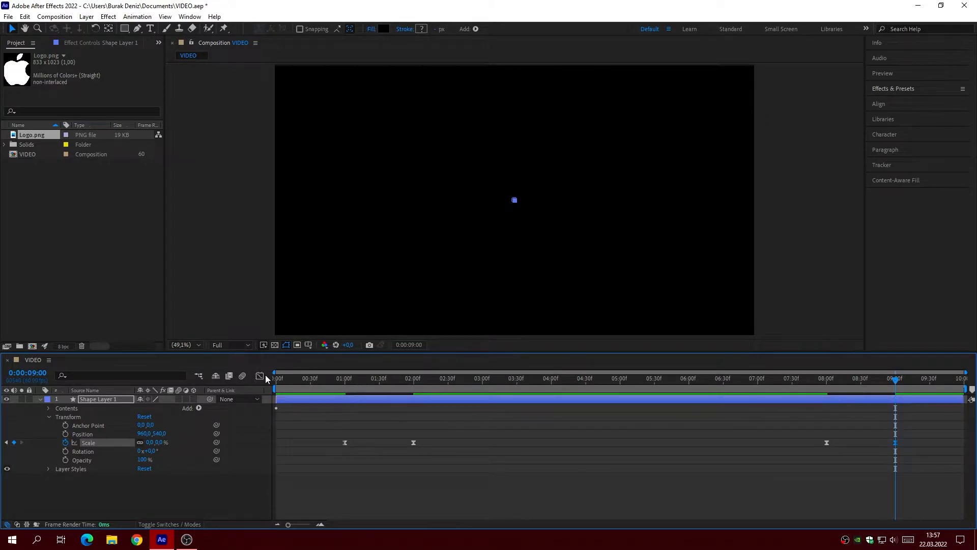
left_click_drag(337, 377, 607, 474)
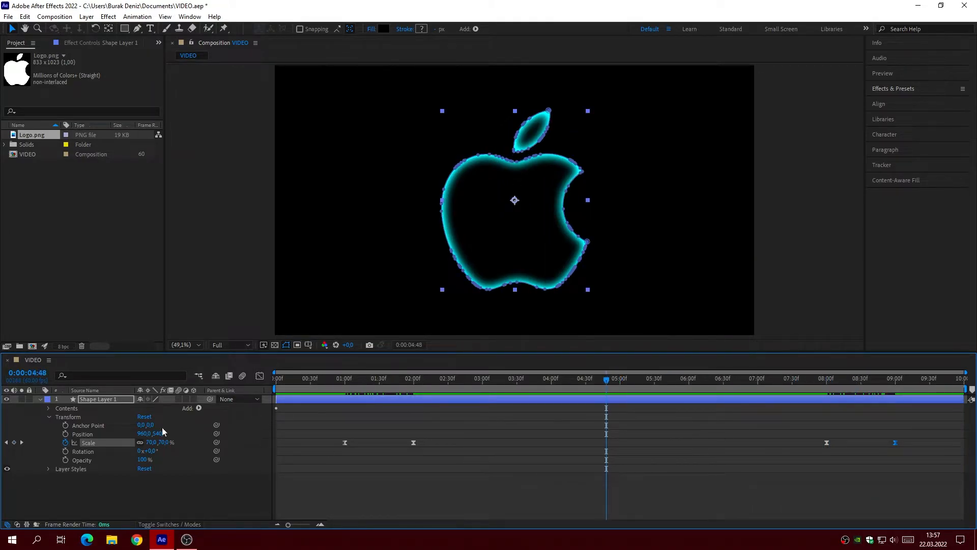
Step: Collapse Shape Layer 1's properties and set its blending mode to Screen
left_click(48, 416)
left_click(41, 399)
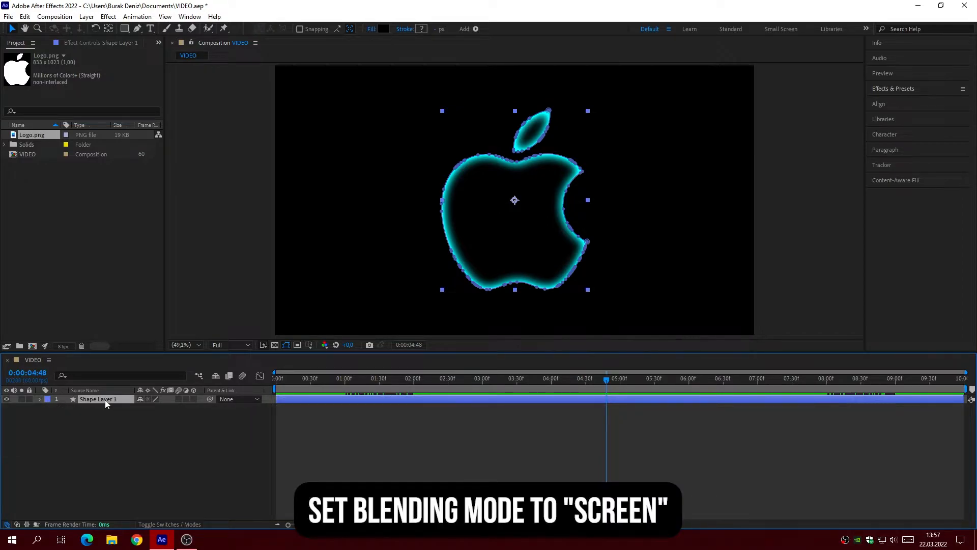
left_click(165, 525)
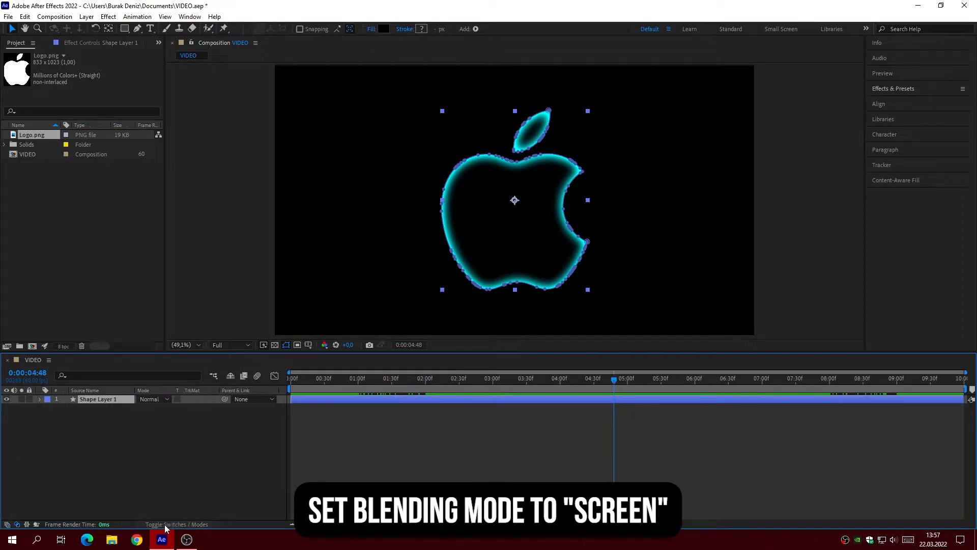
left_click(155, 399)
left_click(211, 213)
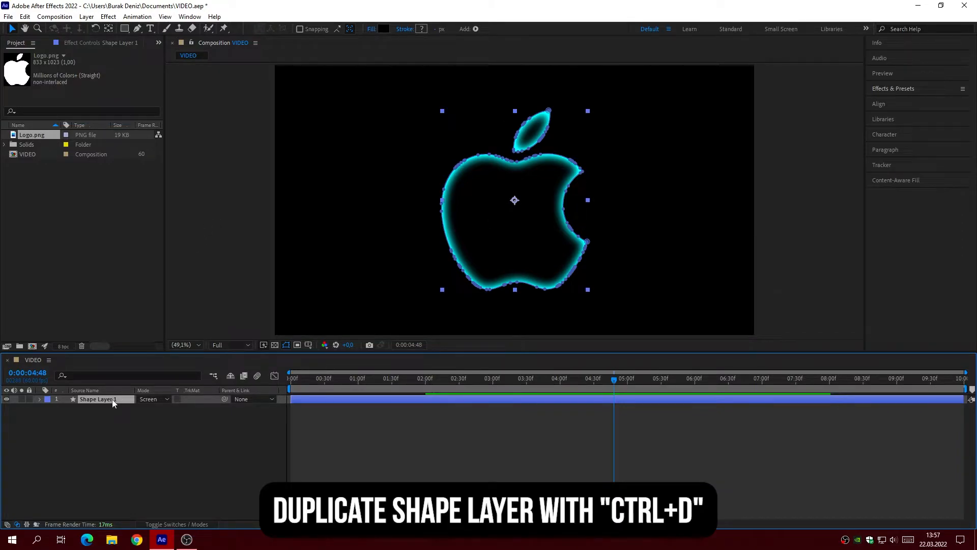
Step: Duplicate Shape Layer 1, place the copy beneath the original, and expand the copy's Transform properties
key("ctrl+d")
left_click_drag(111, 399, 108, 417)
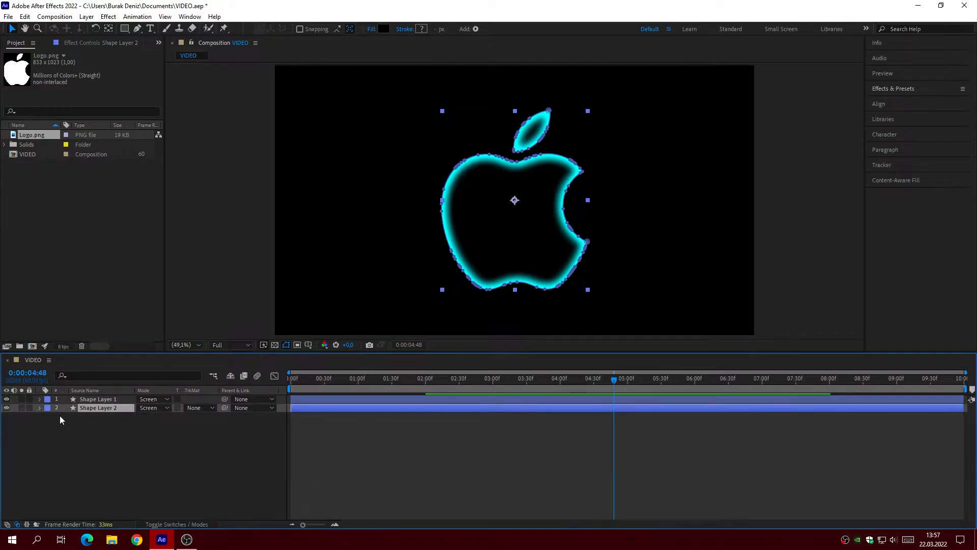
left_click(39, 408)
left_click(48, 426)
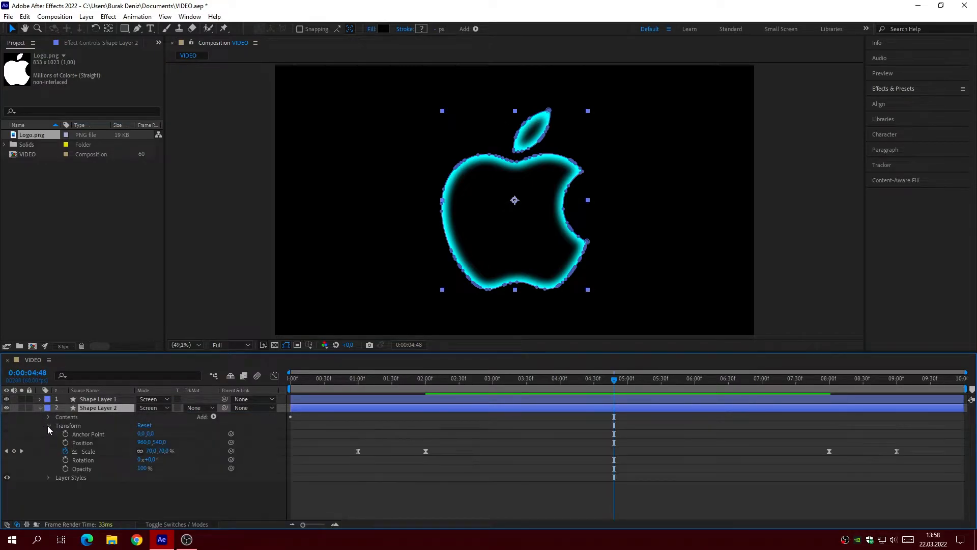
Step: Shift Shape Layer 2's first two Scale keyframes 5 frames later, so the first one sits at 0:00:01:05
left_click(358, 379)
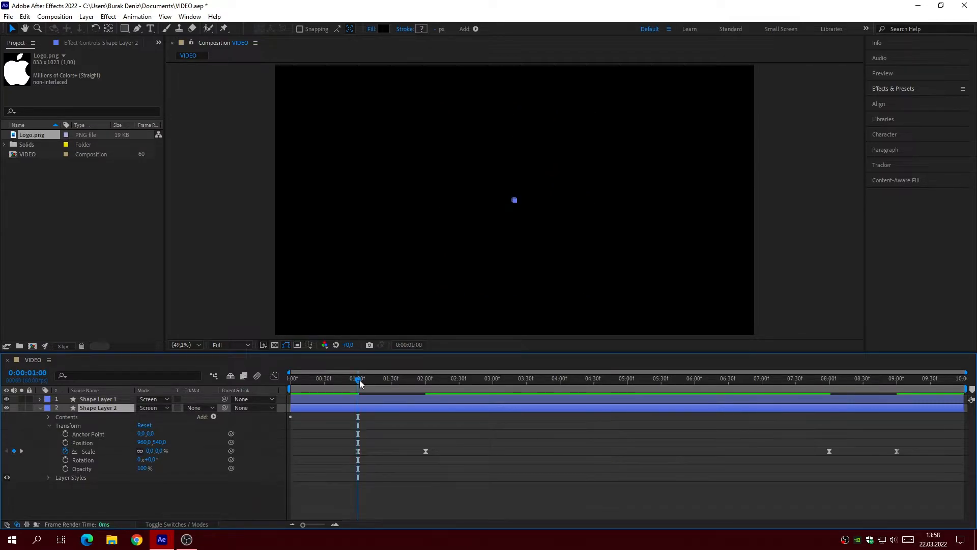
key("Page_Down")
key("Page_Down")
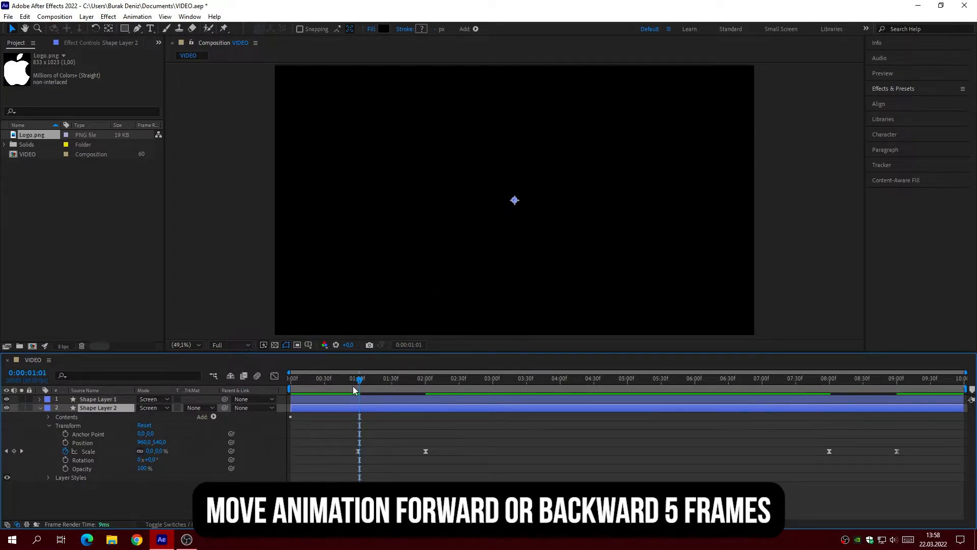
key("Page_Down")
key("Page_Down")
key("Page_Down")
left_click_drag(360, 452, 443, 453)
left_click_drag(361, 453, 365, 456)
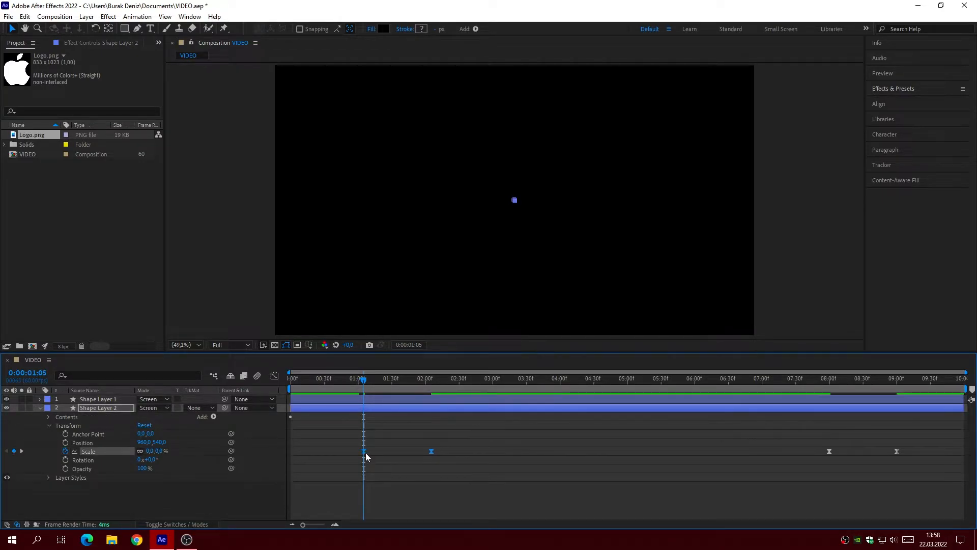
left_click(402, 472)
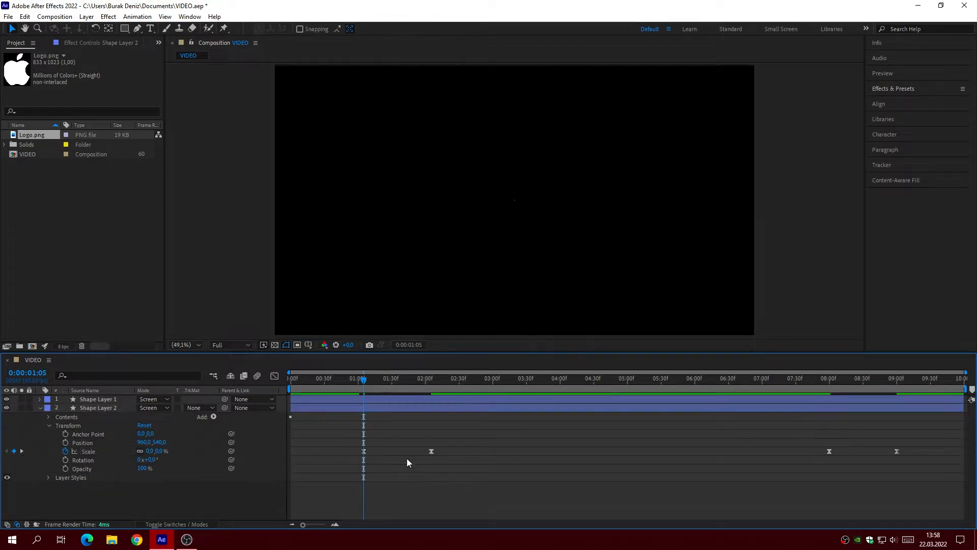
Step: Set Shape Layer 2's Scale keyframe at 0:00:02:05 to 60%
left_click(430, 383)
left_click(384, 405)
left_click(151, 451)
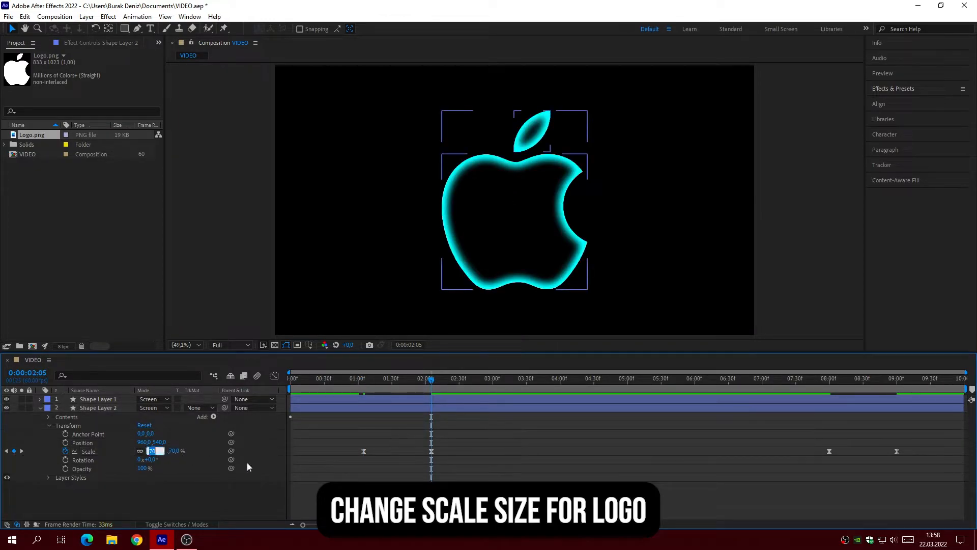
type("60")
key("Return")
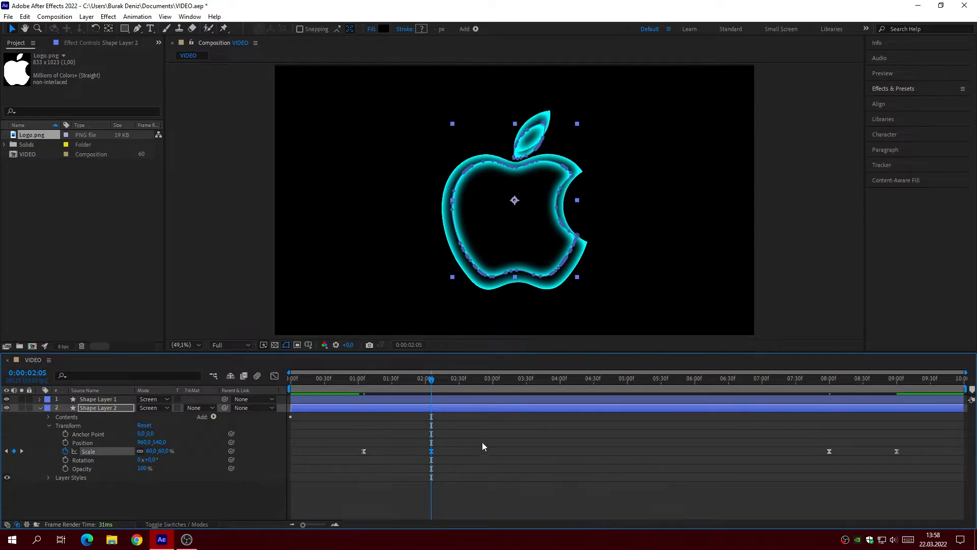
Step: Shift Shape Layer 2's last two Scale keyframes 5 frames earlier, so the third one sits at 0:00:07:55
left_click(831, 380)
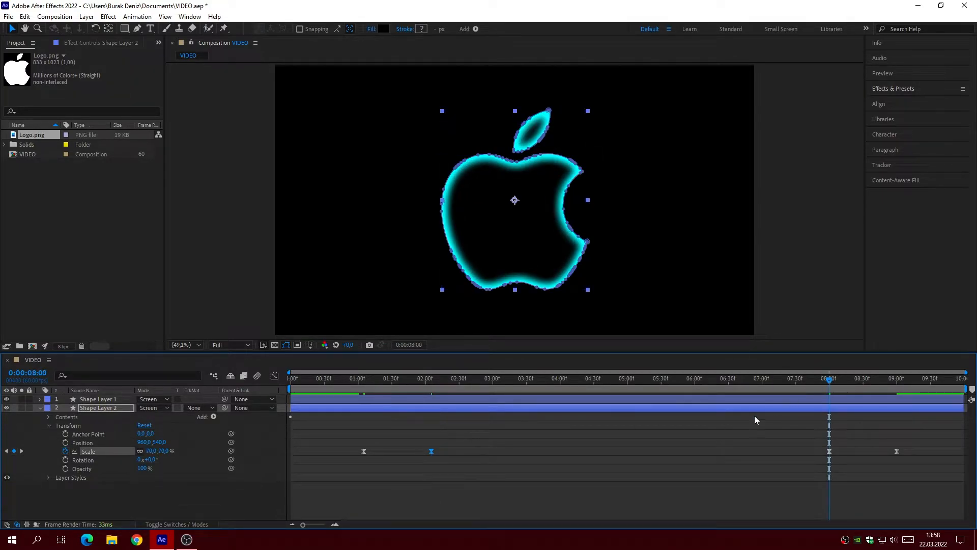
key("Page_Up")
key("Page_Up")
key("Page_Up")
key("Page_Up")
key("Page_Up")
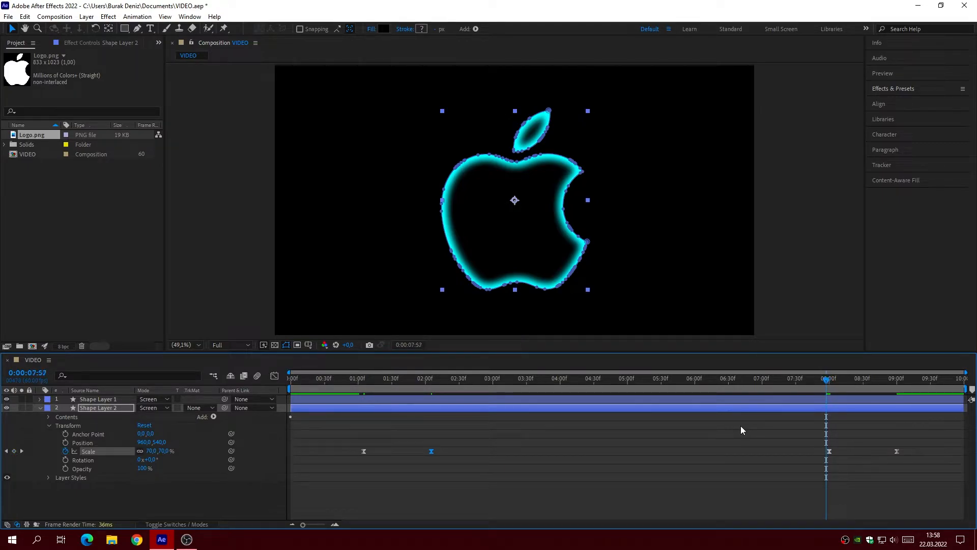
mouse_move(813, 450)
left_mouse_down()
mouse_move(912, 451)
mouse_move(824, 454)
left_mouse_up()
left_click(808, 466)
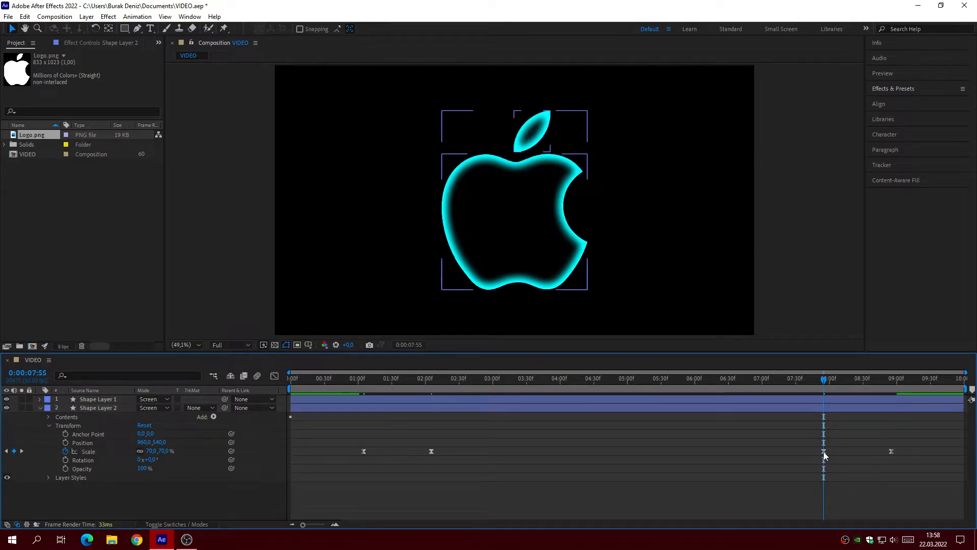
Step: Set Shape Layer 2's Scale keyframe at 0:00:07:55 to 60% and deselect the layer
left_click(824, 452)
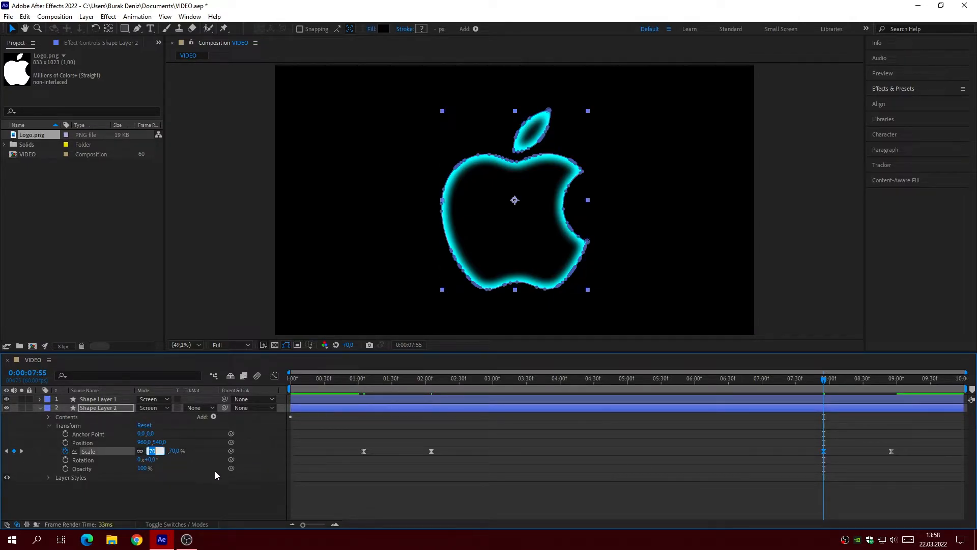
type("60")
key("Return")
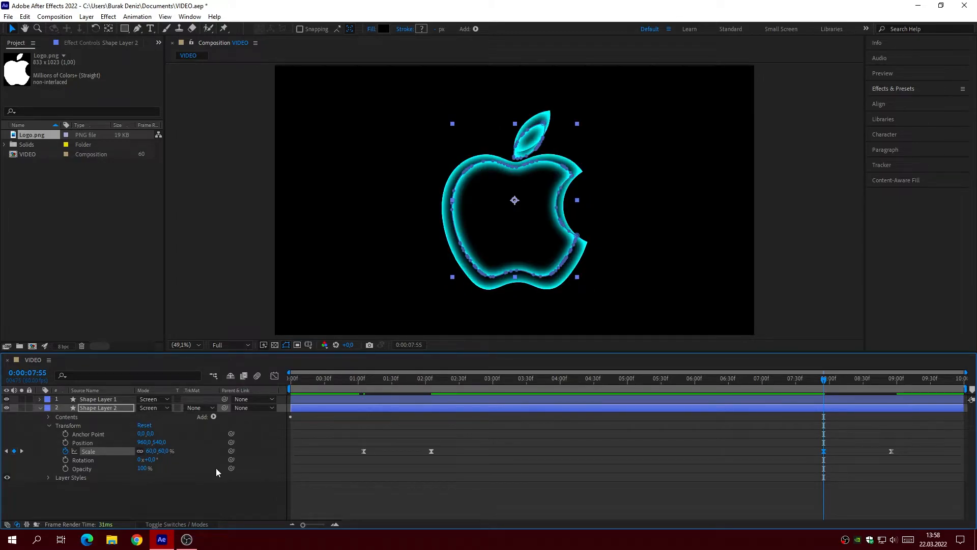
left_click(343, 488)
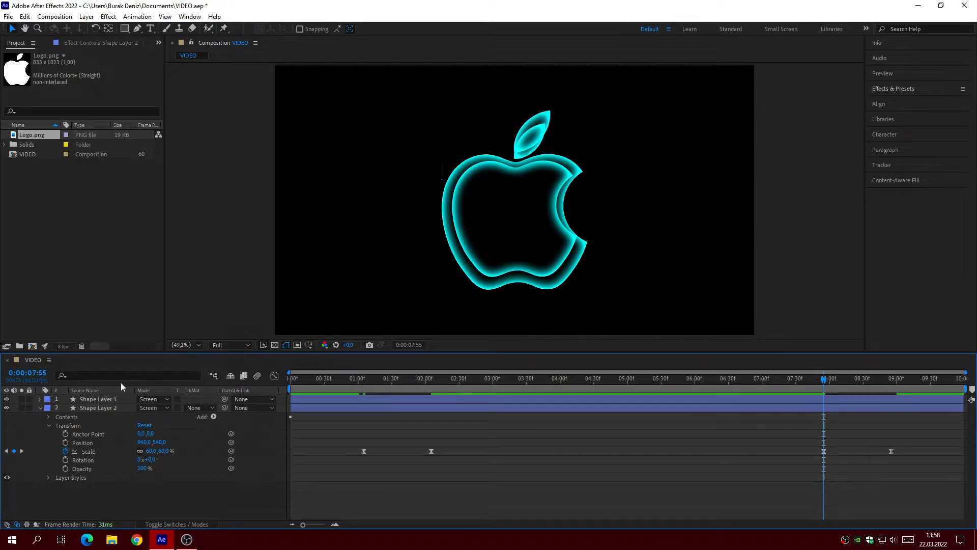
Step: Delete the leaf path, Path 1, from Shape Layer 2's contents and collapse the layer
left_click(48, 425)
left_click(48, 417)
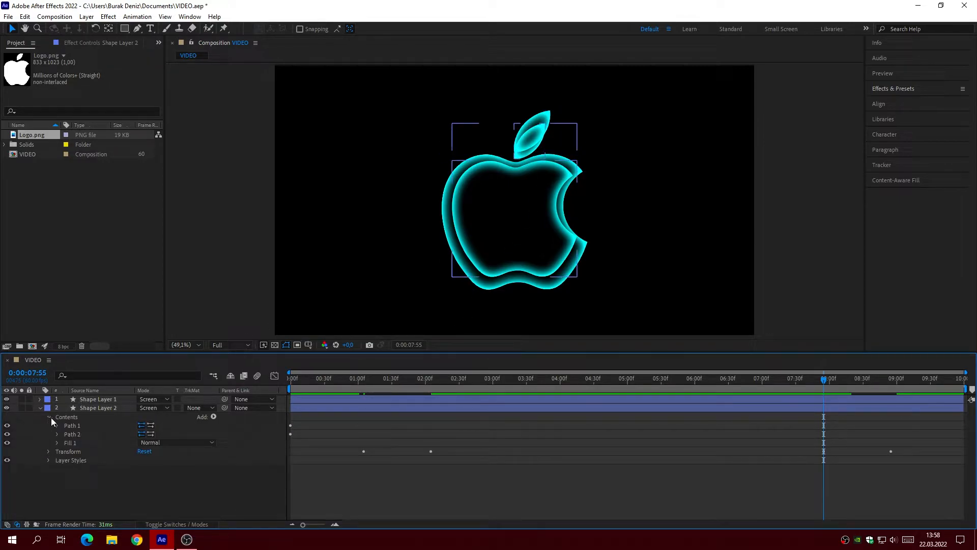
left_click(75, 426)
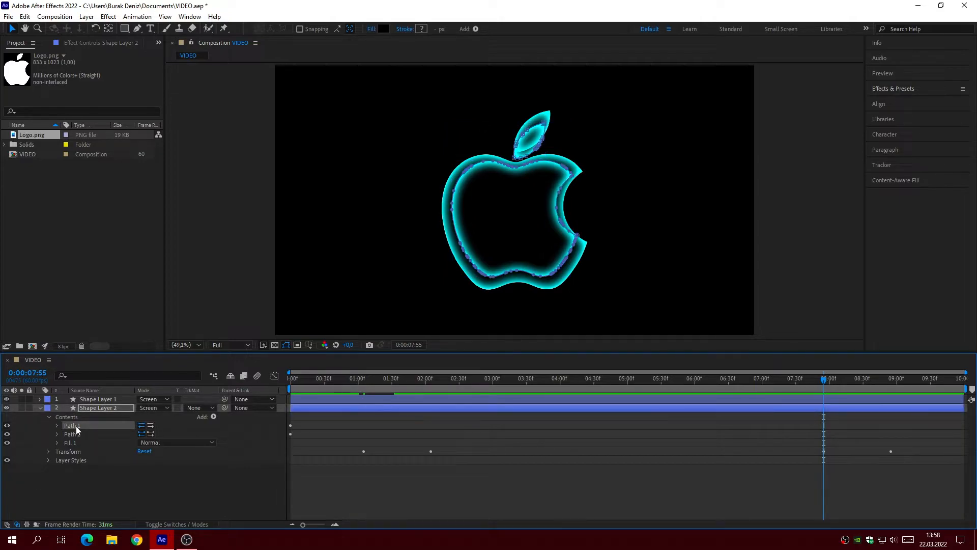
key("Delete")
left_click(40, 408)
left_click(120, 434)
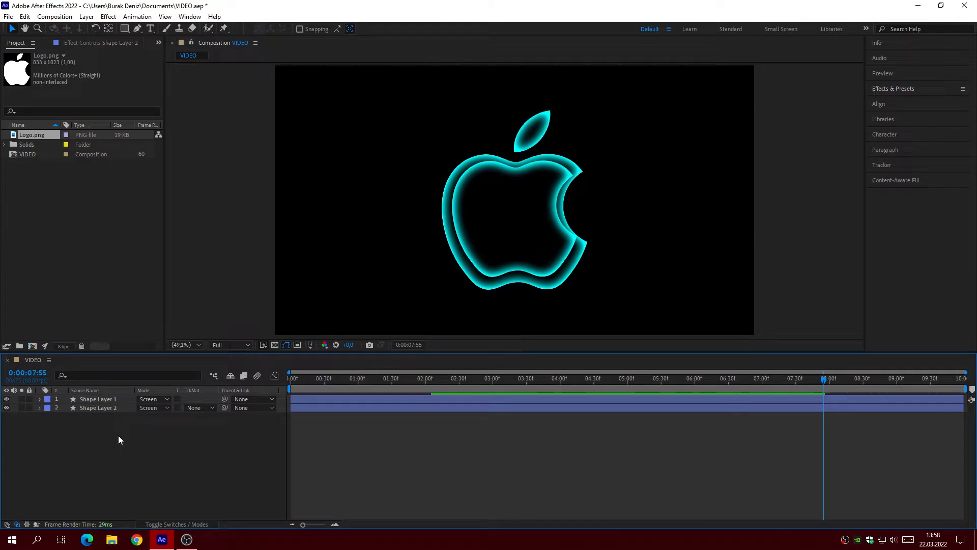
Step: Set Shape Layer 2's Inner Glow color to 7335FF and collapse the layer
left_click(103, 408)
left_click(40, 408)
left_click(48, 416)
left_click(47, 435)
left_click(56, 451)
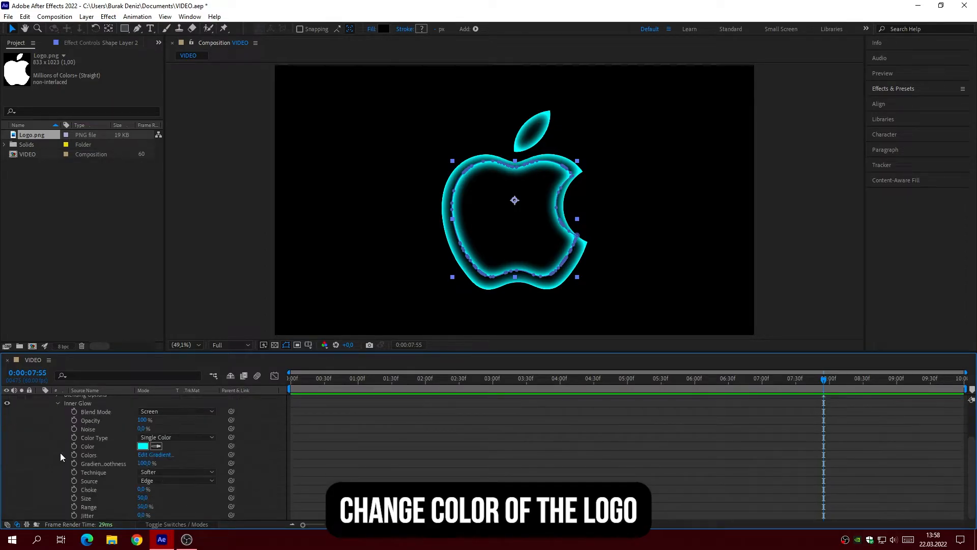
left_click(142, 446)
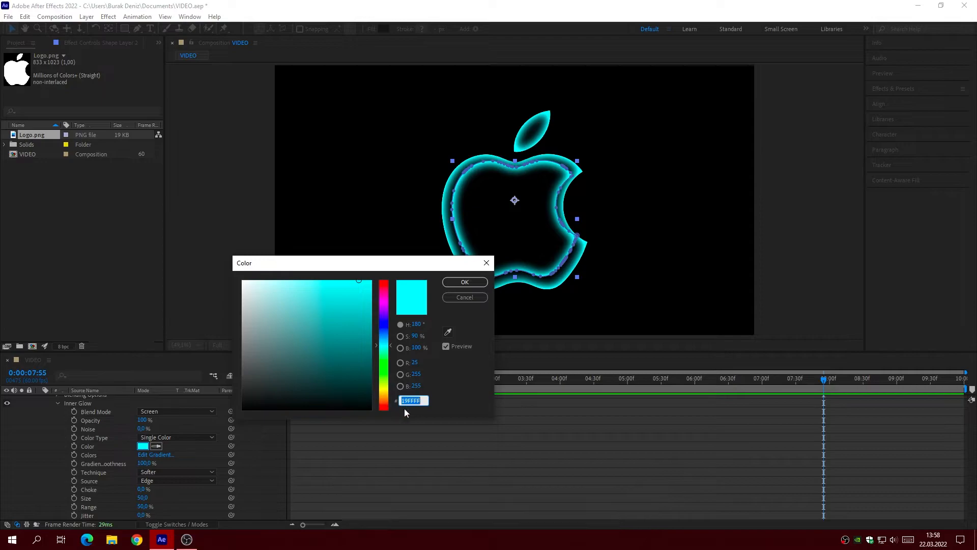
type("7")
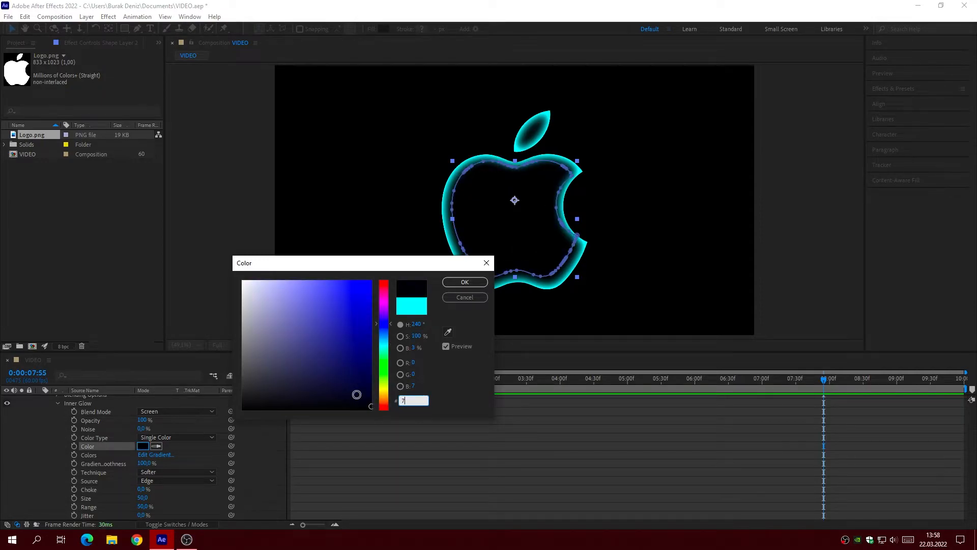
type("335FF")
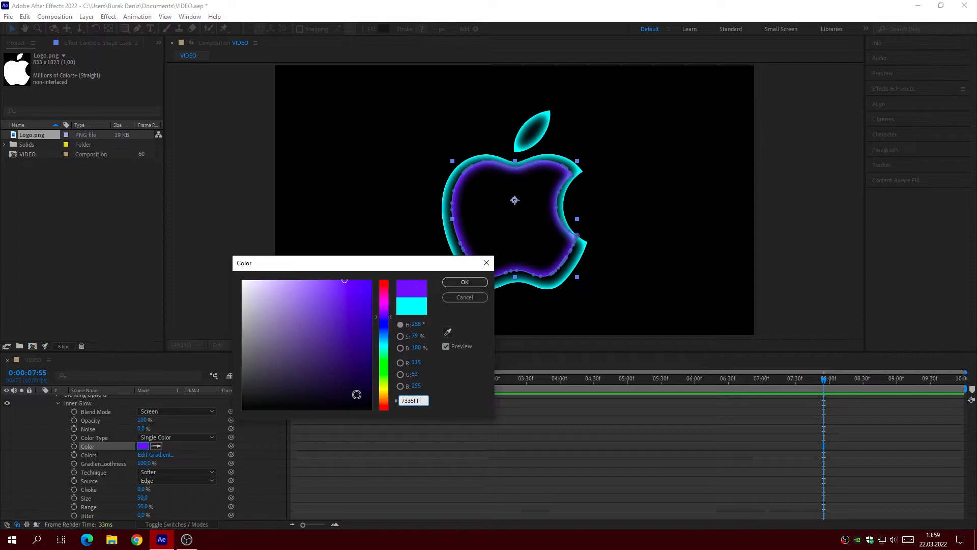
left_click(466, 283)
scroll(48, 414, "up", 3)
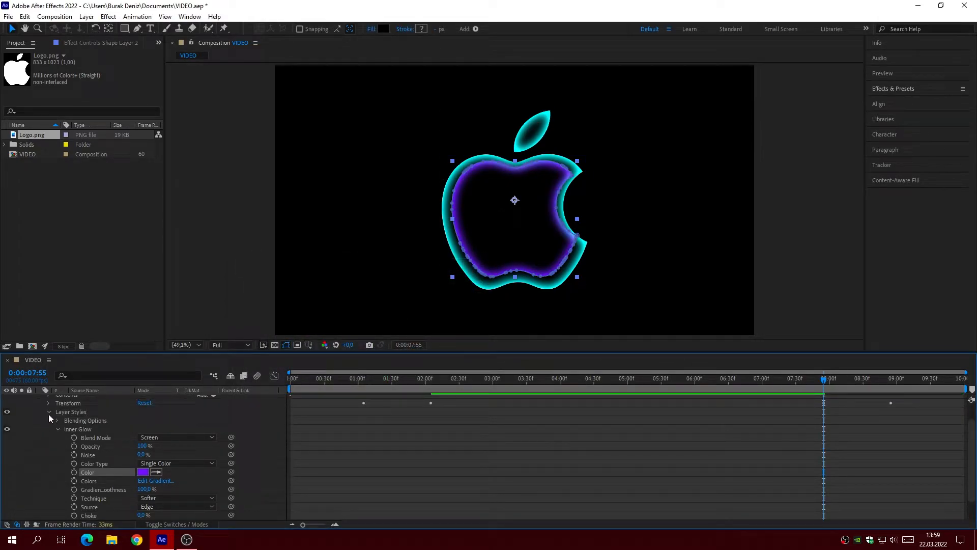
left_click(40, 407)
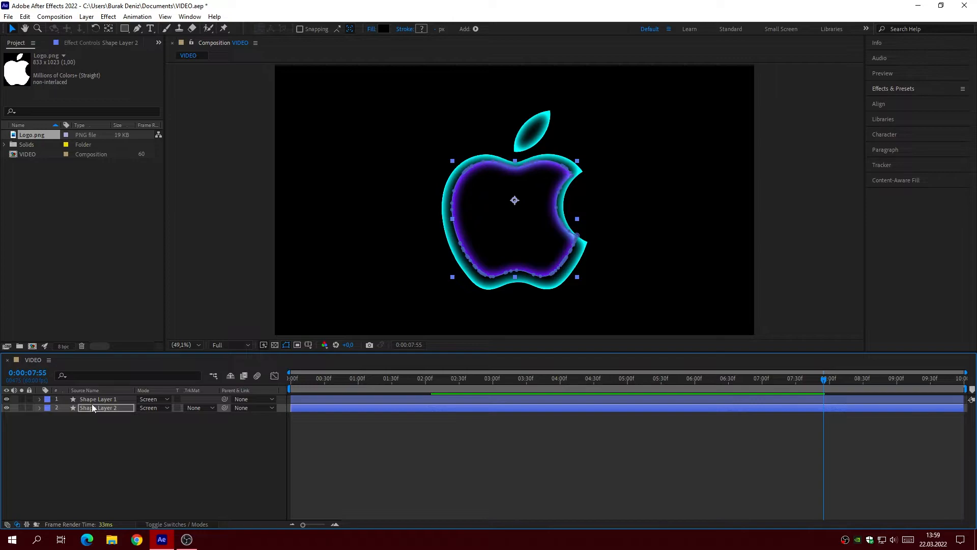
Step: Duplicate Shape Layer 2, place the copy beneath it and reveal the copy's Transform properties
key("ctrl+d")
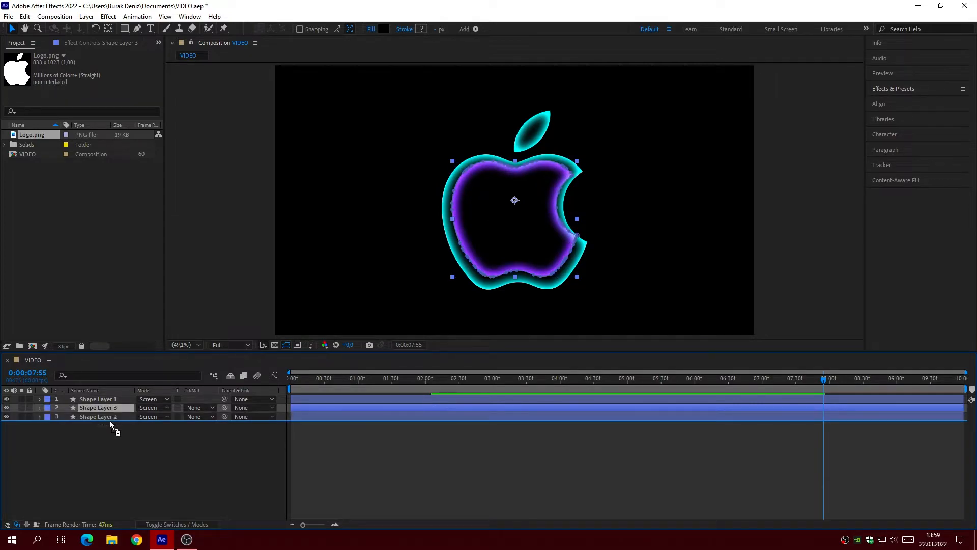
left_click(40, 416)
left_click(49, 434)
Step: Shift Shape Layer 3's first two Scale keyframes 5 frames later, so the first one sits at 0:00:01:10
left_click(364, 382)
key("Page_Down")
key("Page_Down")
key("Page_Down")
key("Page_Down")
key("Page_Down")
left_click_drag(356, 447, 371, 460)
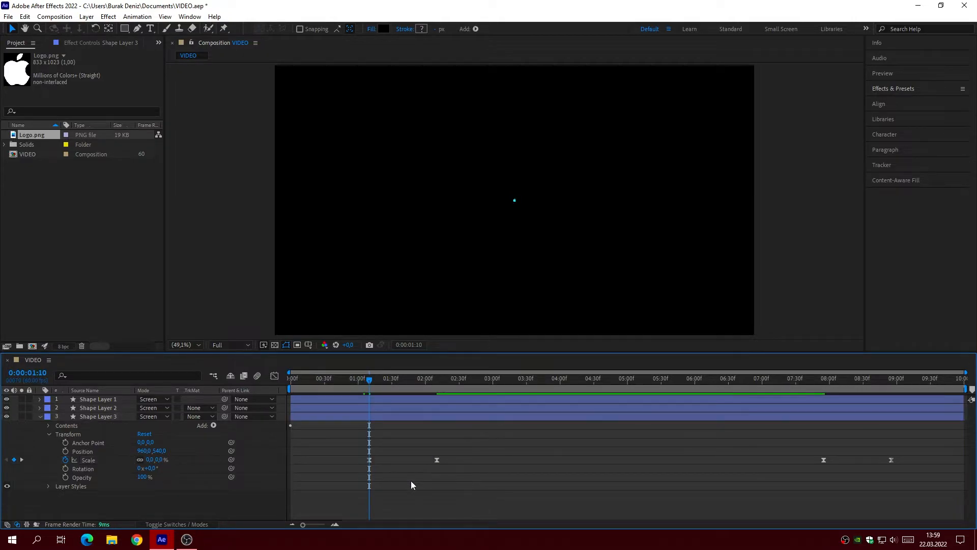
left_click(410, 480)
Step: Set Shape Layer 3's Scale keyframe at 0:00:02:10 to 50%
key("k")
left_click(152, 460)
key("Return")
Step: Shift Shape Layer 3's last two Scale keyframes 5 frames earlier and set the one at 0:00:07:50 to 50%
key("k")
key("Page_Up")
key("Page_Up")
key("Page_Up")
key("Page_Up")
key("Page_Up")
mouse_move(807, 458)
left_mouse_down()
mouse_move(915, 465)
mouse_move(819, 460)
left_mouse_up()
left_click(821, 470)
left_click(152, 460)
type("50")
key("Return")
Step: Set Shape Layer 3's Inner Glow color to FF0BFF and collapse the layer
left_click(49, 434)
left_click(48, 443)
left_click(57, 461)
scroll(87, 456, "down", 3)
left_click(144, 446)
type("FF0BFF")
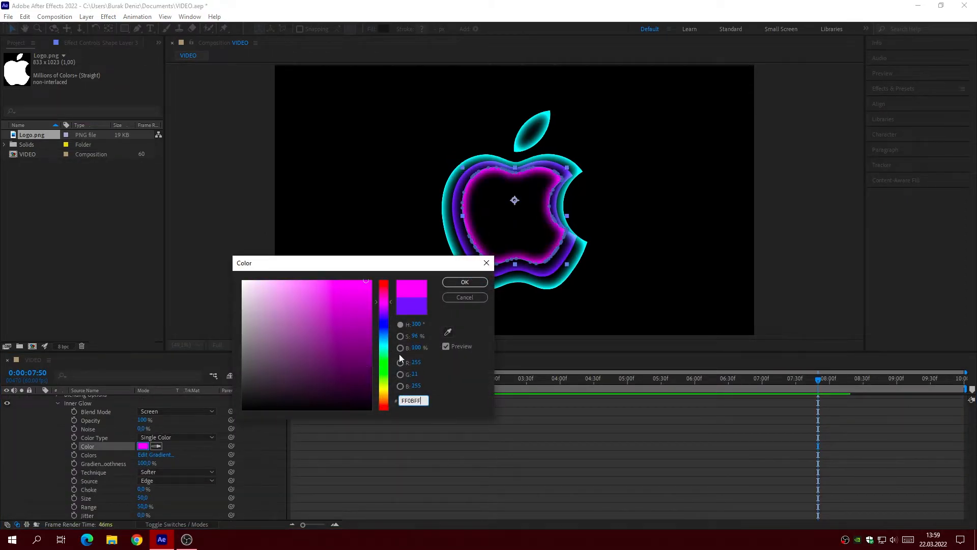
left_click(456, 283)
scroll(90, 442, "up", 3)
left_click(40, 416)
Step: Duplicate Shape Layer 3, place the copy beneath it and reveal the copy's Transform properties
key("ctrl+d")
left_click_drag(106, 417, 110, 436)
left_click(40, 425)
left_click(49, 443)
Step: Shift Shape Layer 4's first two Scale keyframes 5 frames later, so the first one sits at 0:00:01:15
left_click(371, 379)
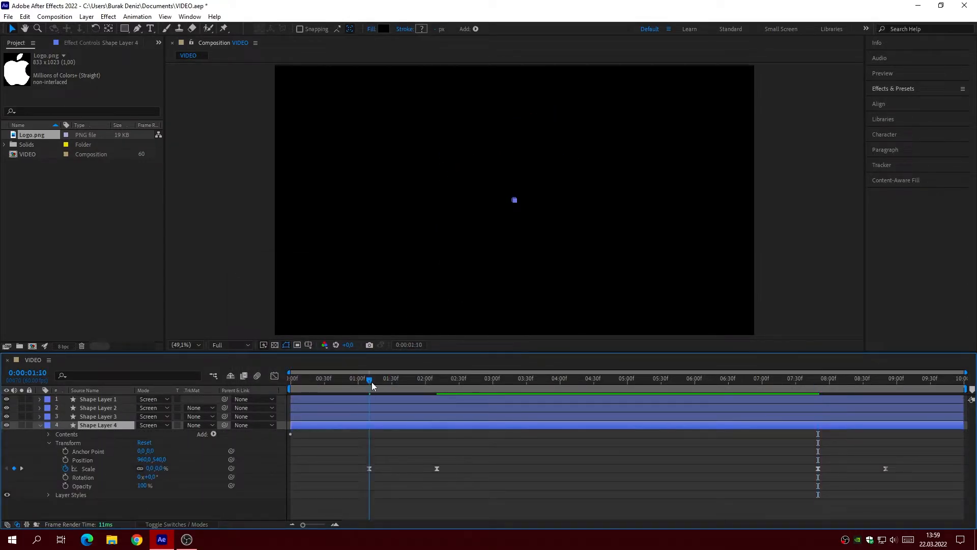
key("Page_Down")
key("Page_Down")
key("Page_Down")
key("Page_Down")
left_click_drag(360, 466, 444, 472)
left_click_drag(368, 470, 370, 472)
Step: Set Shape Layer 4's Scale keyframes at 0:00:02:15 and 0:00:07:50 to 40%
left_click_drag(375, 380, 447, 380)
left_click(407, 481)
left_click(153, 468)
type("40")
key("Return")
left_click(818, 379)
left_click(155, 469)
type("40")
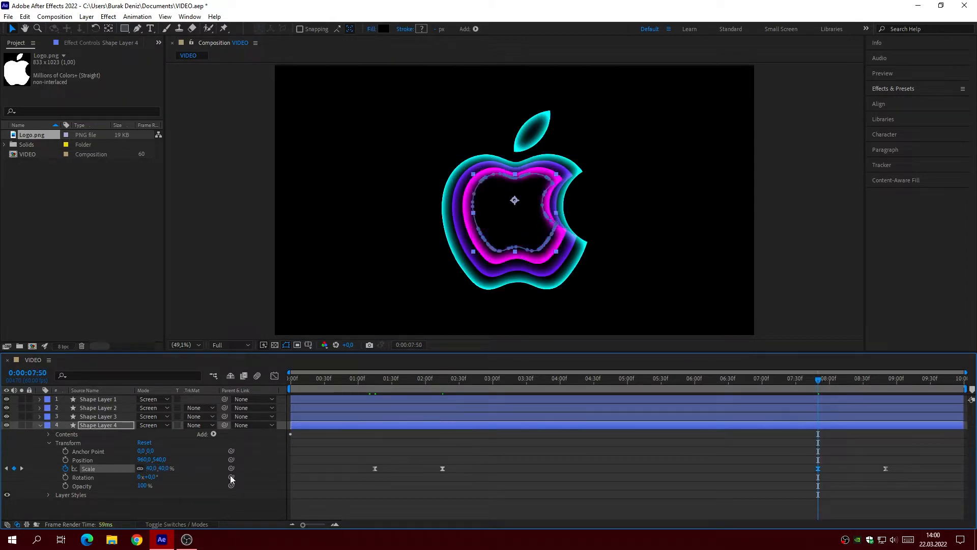
key("Return")
Step: Shift Shape Layer 4's last two Scale keyframes 5 frames earlier, so the third one sits at 0:00:07:45
key("Page_Up")
key("Page_Up")
key("Page_Up")
key("Page_Up")
key("Page_Up")
mouse_move(805, 476)
left_mouse_down()
mouse_move(891, 465)
mouse_move(813, 469)
left_mouse_up()
left_click(734, 484)
Step: Set Shape Layer 4's Inner Glow color to FF1050
left_click(48, 495)
left_click(57, 512)
scroll(77, 494, "down", 5)
left_click(143, 446)
type("FF003C")
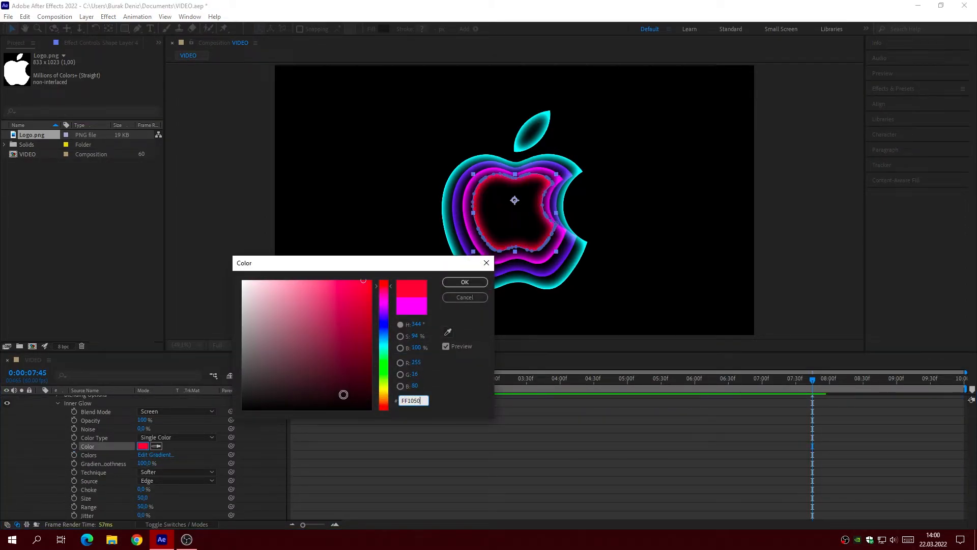
left_click(468, 283)
scroll(86, 432, "up", 5)
Step: Duplicate Shape Layer 4 beneath itself and shift the copy's first two Scale keyframes 5 frames later, starting at 0:00:01:20
key("ctrl+d")
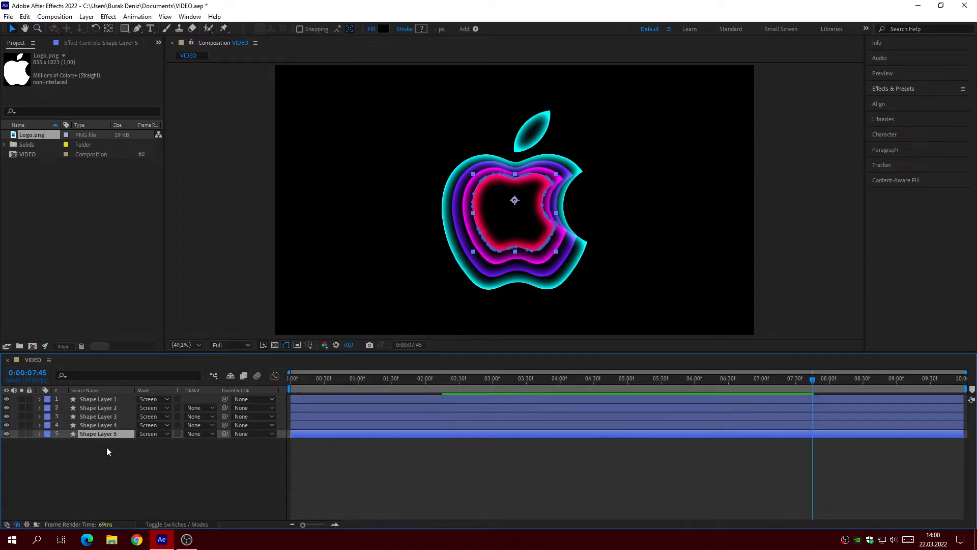
left_click(380, 379)
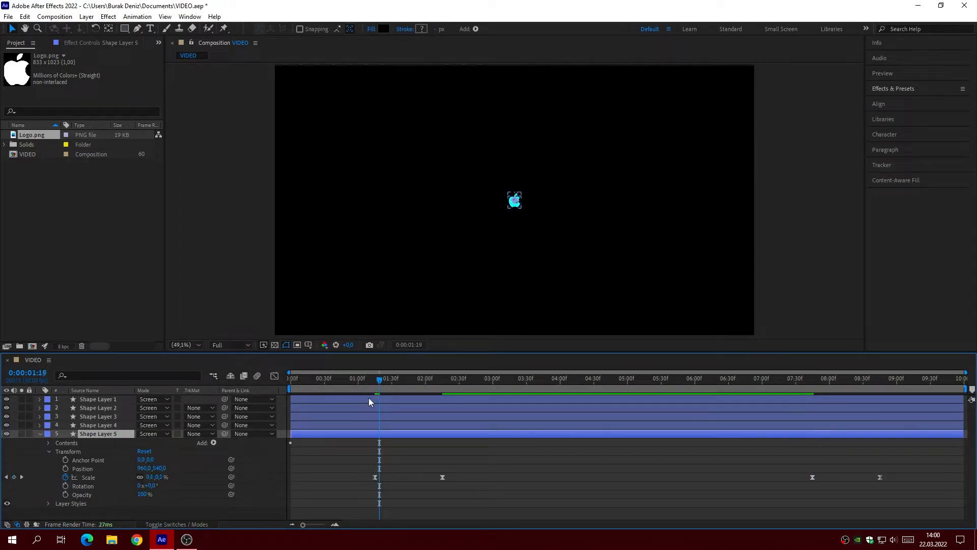
left_click_drag(357, 475, 473, 480)
left_click_drag(375, 477, 380, 479)
left_click(404, 460)
Step: Set Shape Layer 5's Scale keyframes at 0:00:02:20 and 0:00:07:45 to 30%
left_click(448, 380)
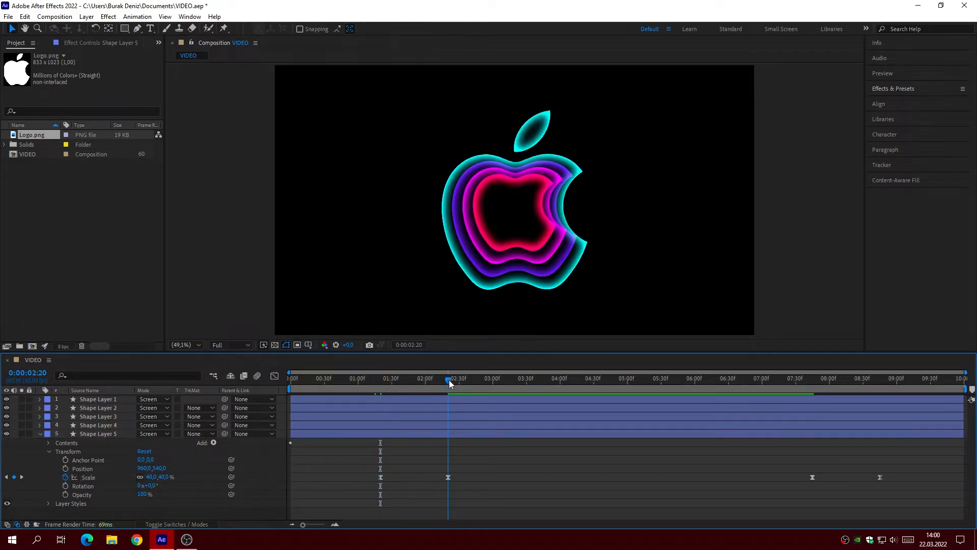
left_click(152, 476)
type("30")
key("Return")
left_click(813, 380)
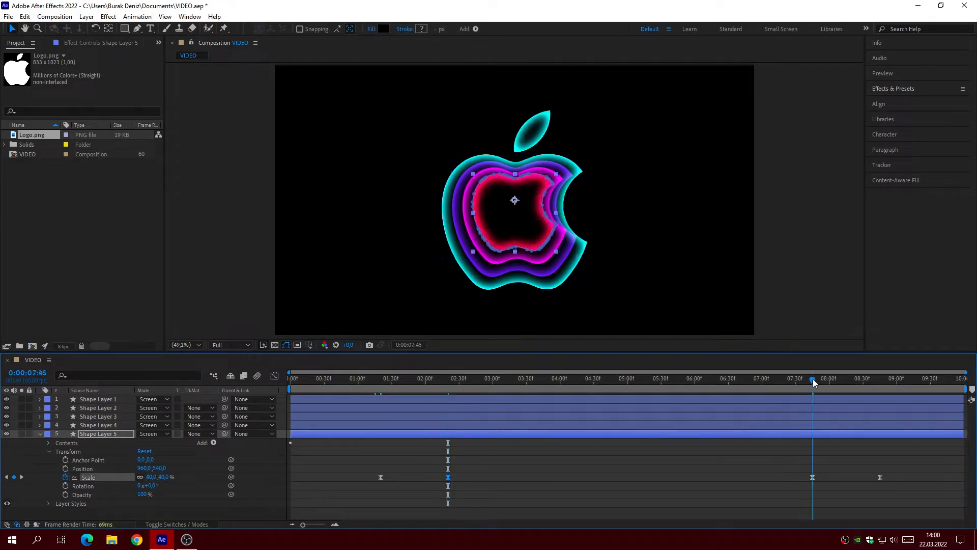
left_click(152, 477)
type("30")
key("Return")
Step: Shift Shape Layer 5's last two Scale keyframes 5 frames earlier, so the third one sits at 0:00:07:40
key("Page_Up")
key("Page_Up")
key("Page_Up")
key("Page_Up")
key("Page_Up")
mouse_move(794, 483)
left_mouse_down()
mouse_move(907, 476)
mouse_move(807, 479)
left_mouse_up()
left_click(718, 494)
Step: Set Shape Layer 5's Inner Glow color to FF780B and collapse the layer
left_click(49, 504)
left_click(57, 515)
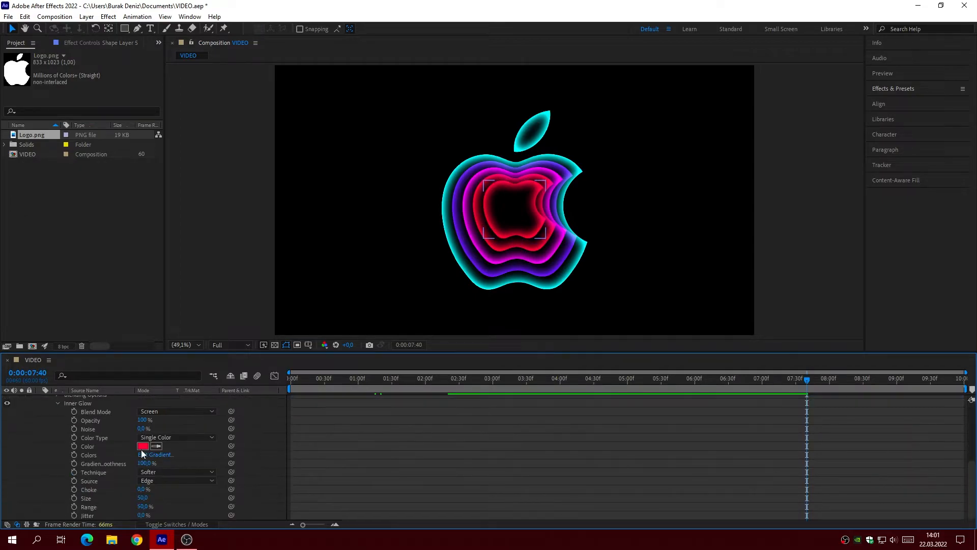
left_click(143, 447)
type("FF8000")
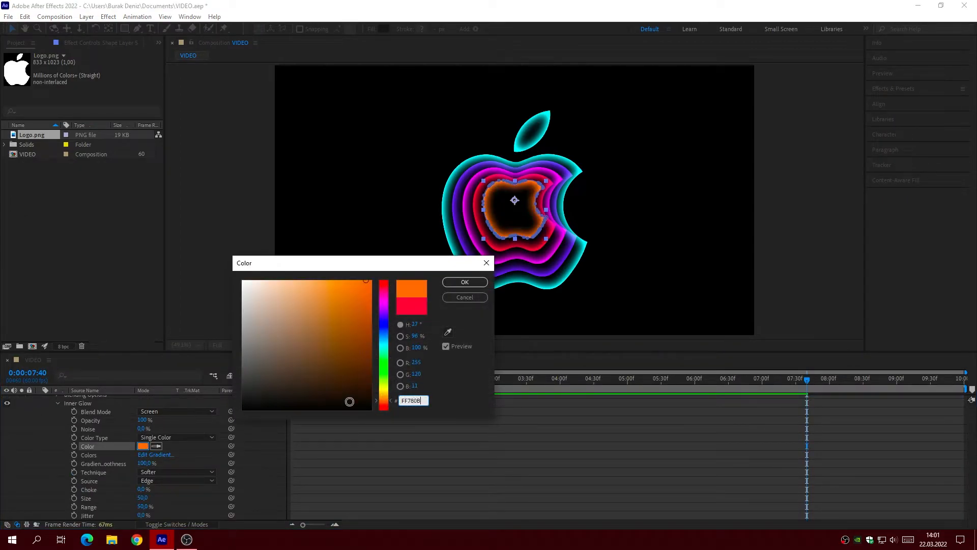
left_click(461, 282)
scroll(39, 432, "up", 3)
scroll(39, 432, "up", 2)
left_click(40, 433)
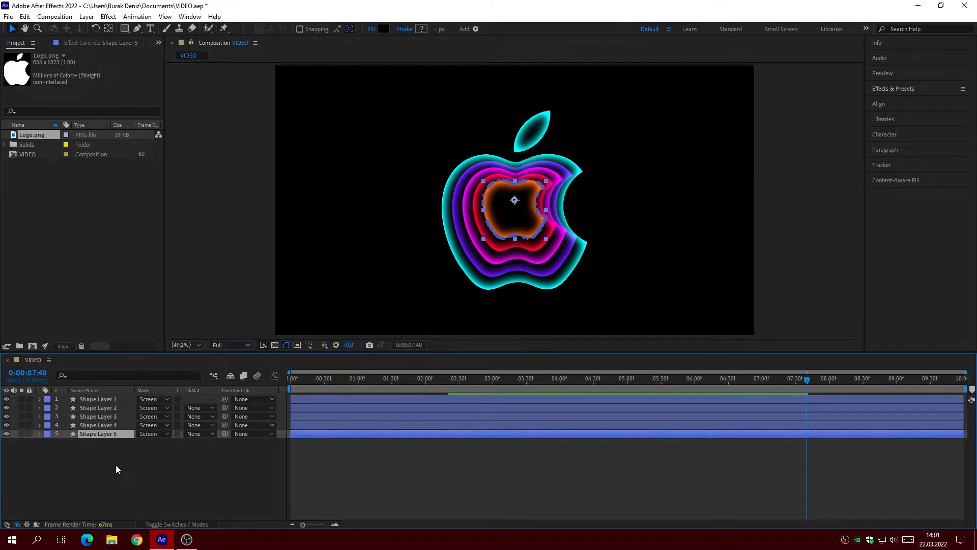
Step: Duplicate Shape Layer 5, place the copy beneath it and reveal the copy's Transform properties
left_click(104, 442)
left_click(40, 443)
left_click(48, 459)
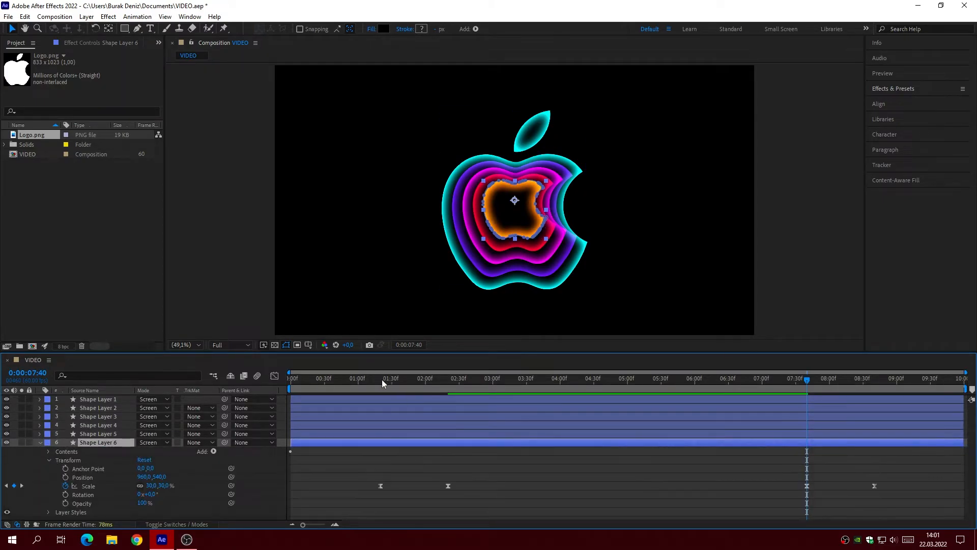
Step: Shift Shape Layer 6's first two Scale keyframes 5 frames later, so the first one sits at 0:00:01:25
left_click(383, 380)
key("Page_Down")
key("Page_Down")
key("Page_Down")
left_click_drag(374, 465, 458, 493)
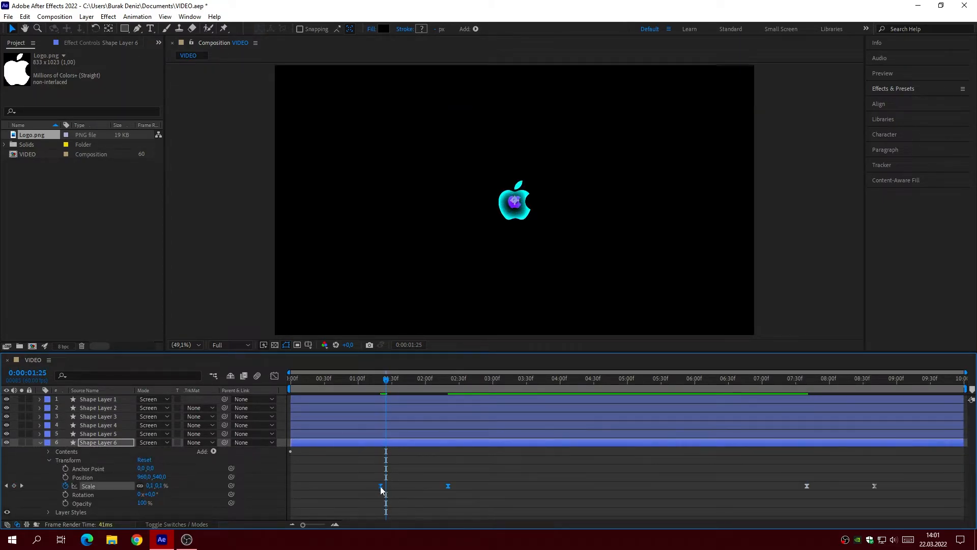
left_click_drag(381, 487, 386, 486)
left_click(407, 464)
Step: Set Shape Layer 6's Scale keyframes at 0:00:02:25 and 0:00:07:40 to 20%
left_click(454, 380)
left_click(147, 487)
type("20")
key("Return")
left_click(807, 380)
left_click(151, 487)
type("20")
key("Return")
Step: Shift Shape Layer 6's last two Scale keyframes 5 frames earlier, so the third one sits at 0:00:07:35
key("Page_Up")
key("Page_Up")
key("Page_Up")
key("Page_Up")
key("Page_Up")
left_click(807, 486)
left_click_drag(806, 486, 801, 486)
left_click(717, 502)
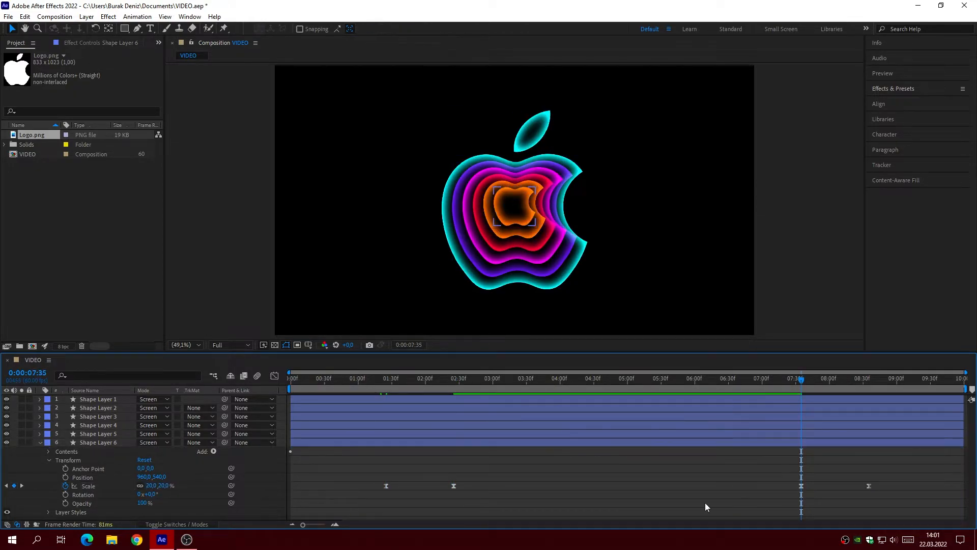
Step: Set Shape Layer 6's Inner Glow color to FFC20B and collapse the layer
left_click(49, 513)
left_click(57, 515)
left_click(143, 446)
type("FFC20B")
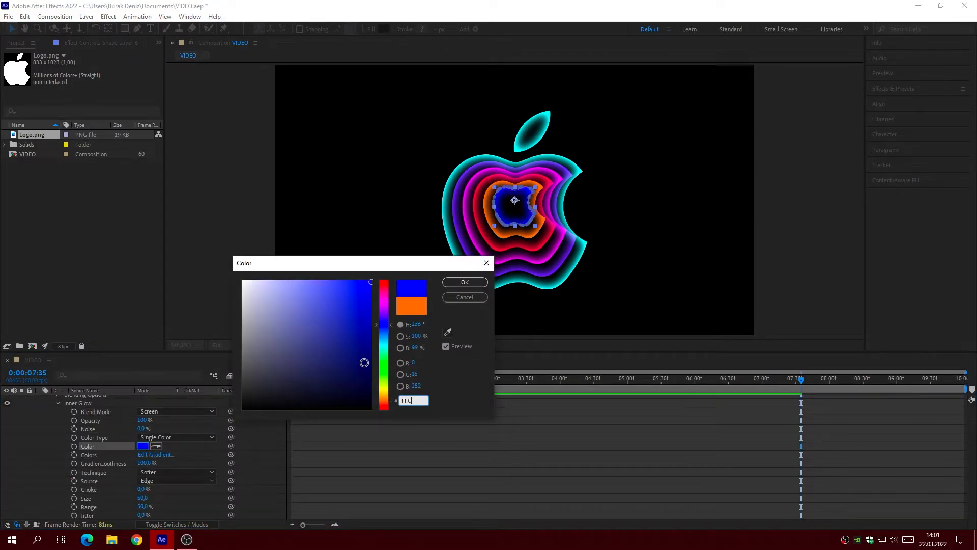
left_click(475, 283)
left_click(549, 449)
scroll(549, 449, "up", 5)
left_click(39, 443)
Step: Enable motion blur for all six shape layers and for the composition
left_click_drag(332, 381, 593, 474)
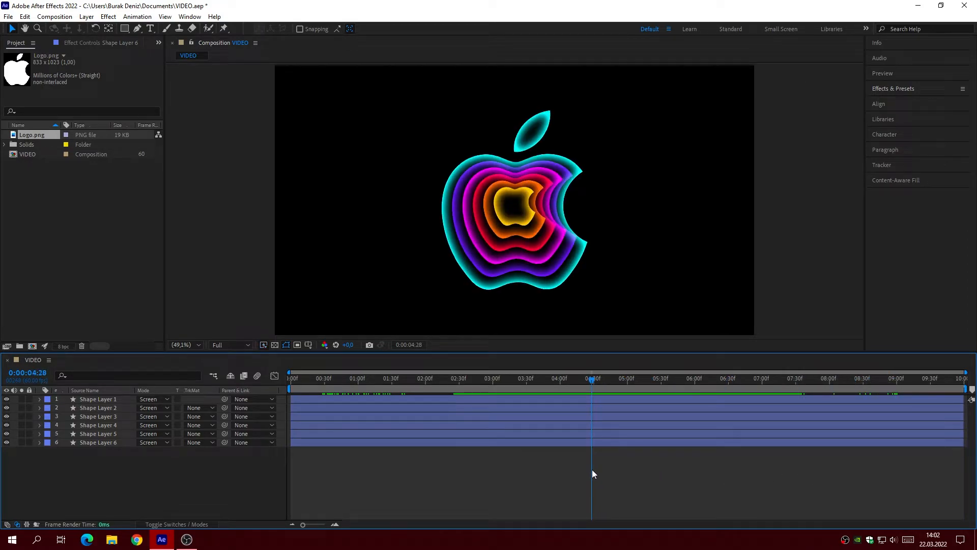
left_click(185, 525)
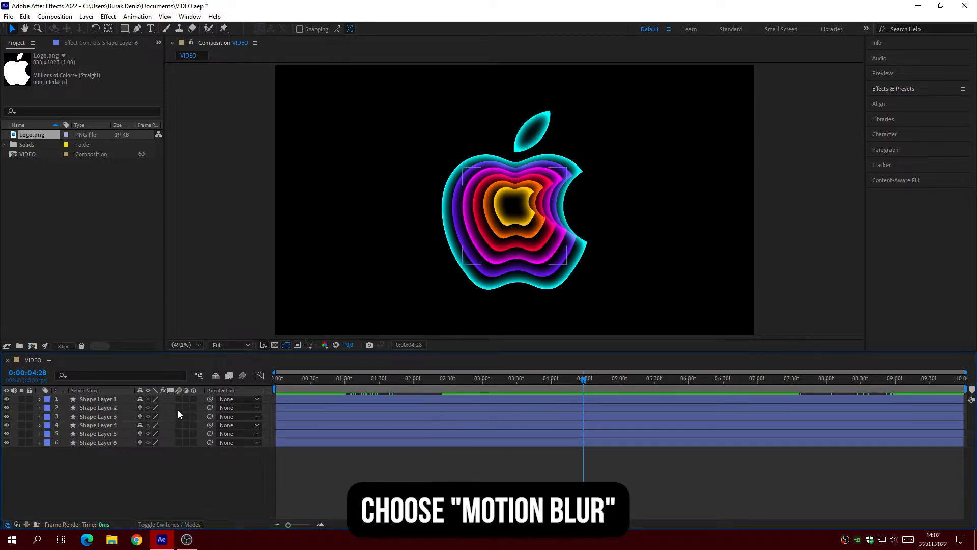
left_click_drag(179, 397, 176, 442)
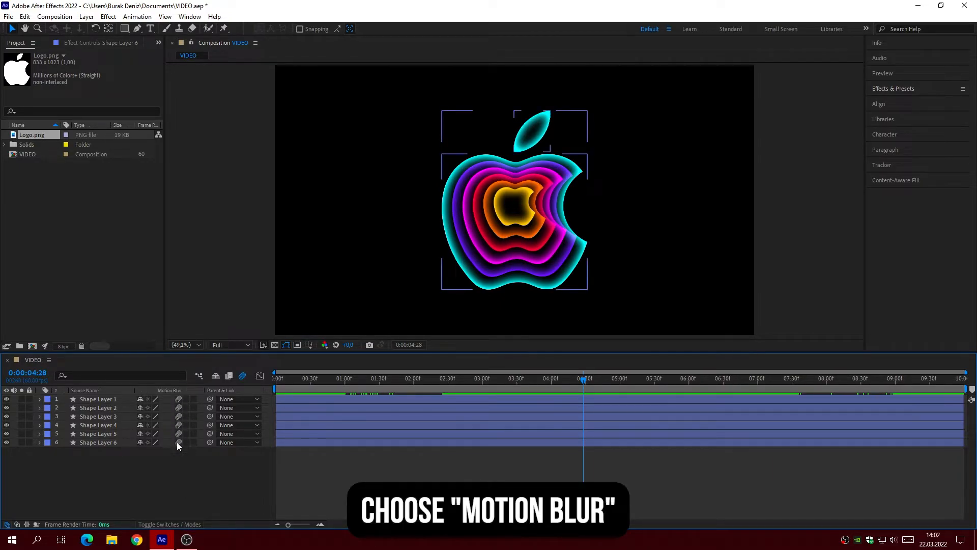
Step: Create a new adjustment layer above the six shape layers
right_click(205, 478)
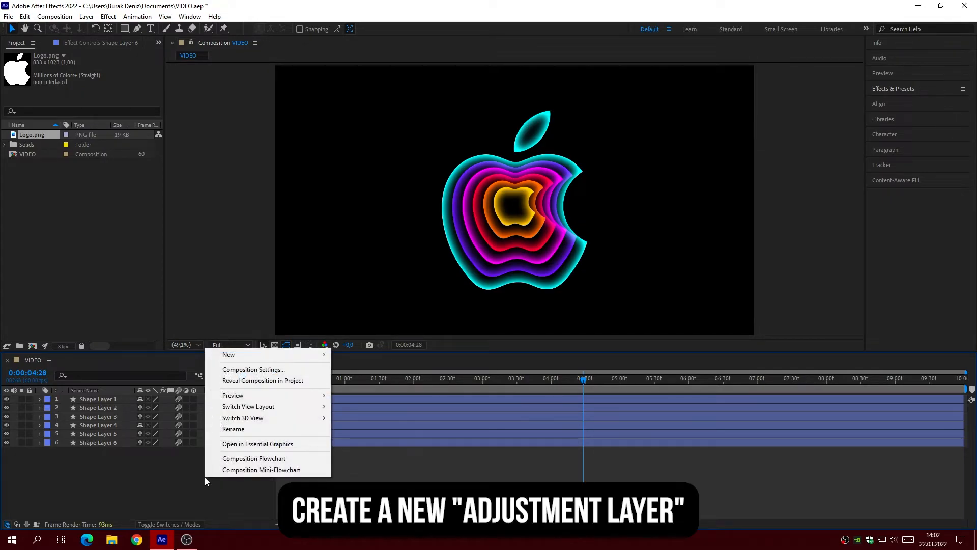
mouse_move(228, 359)
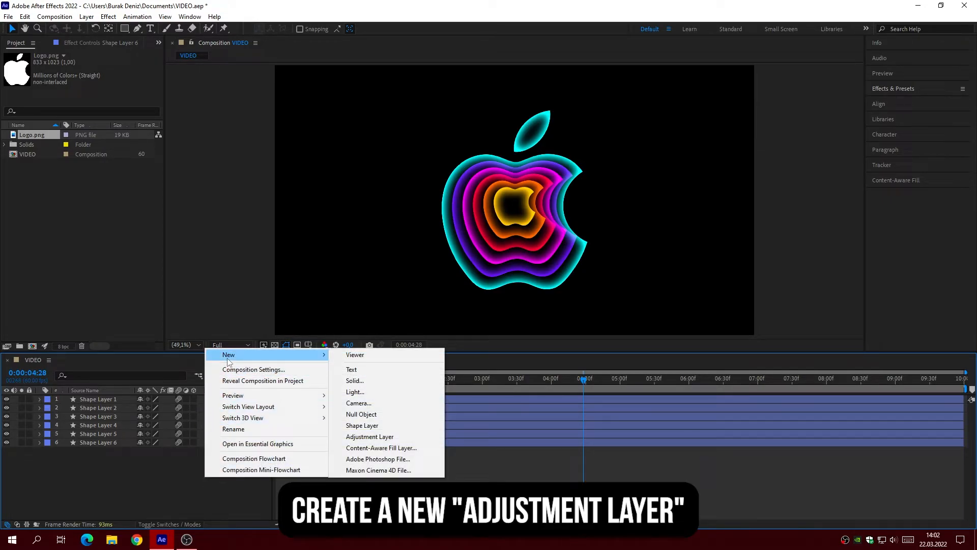
left_click(375, 438)
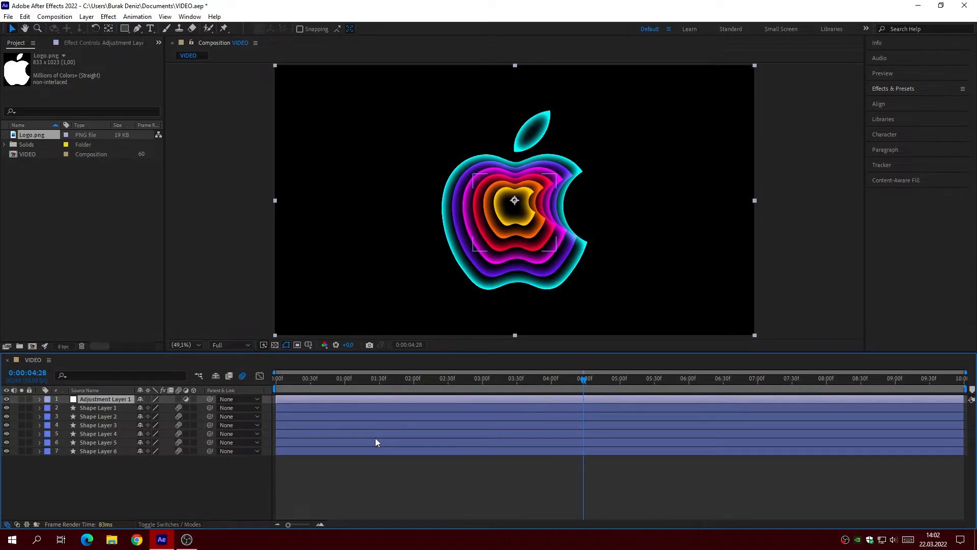
Step: Apply the Stylize Glow effect to the adjustment layer
left_click(890, 92)
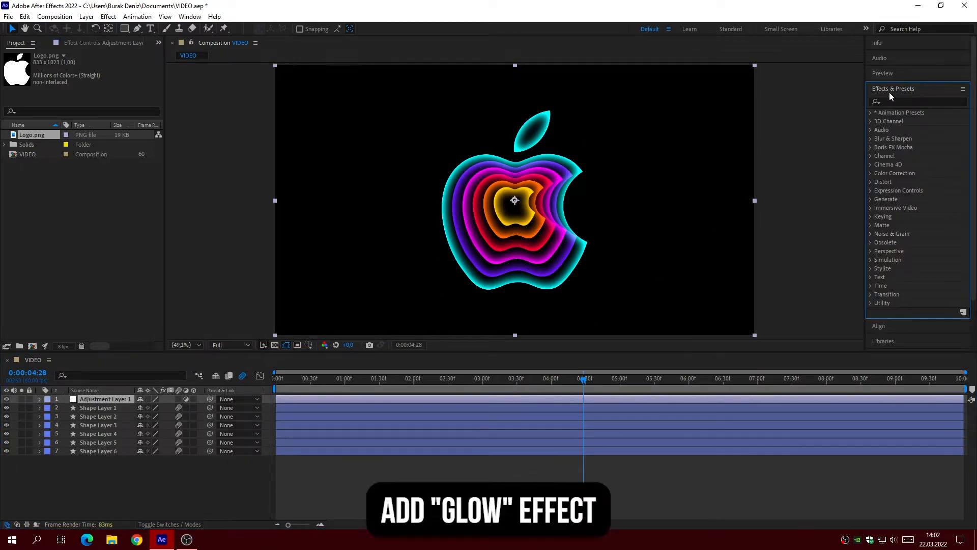
left_click(888, 100)
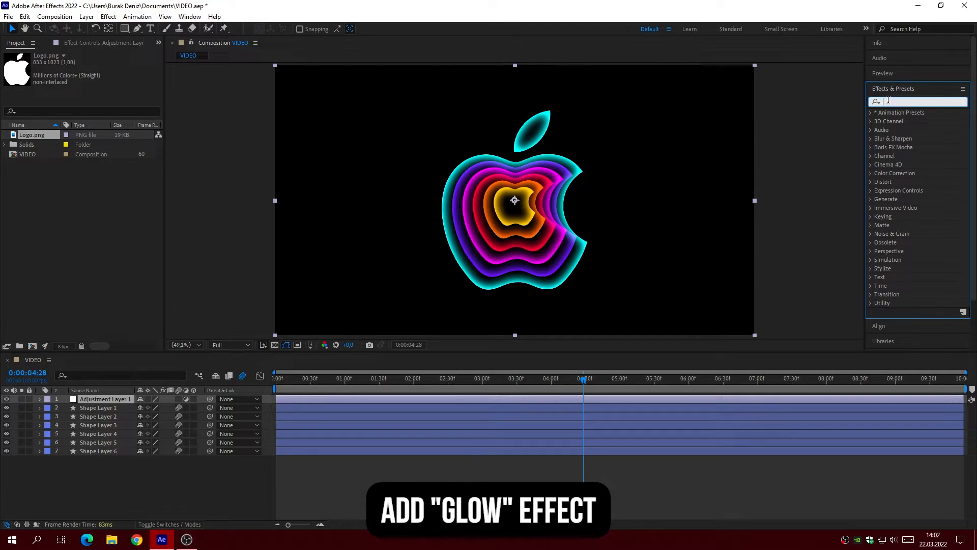
type("glow")
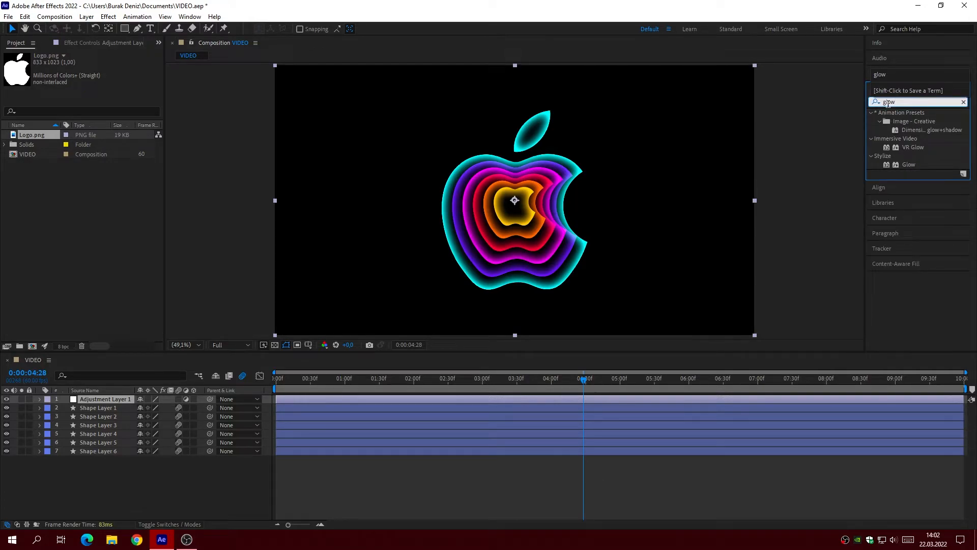
left_click_drag(907, 165, 100, 399)
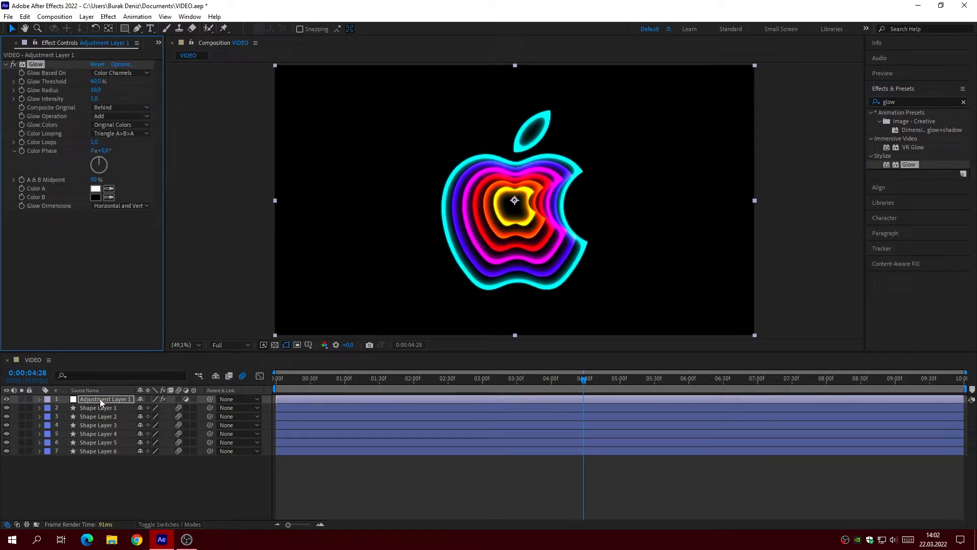
Step: Set the adjustment layer's Glow Threshold to 75% and Glow Radius to 100
left_click(97, 81)
type("75")
key("Tab")
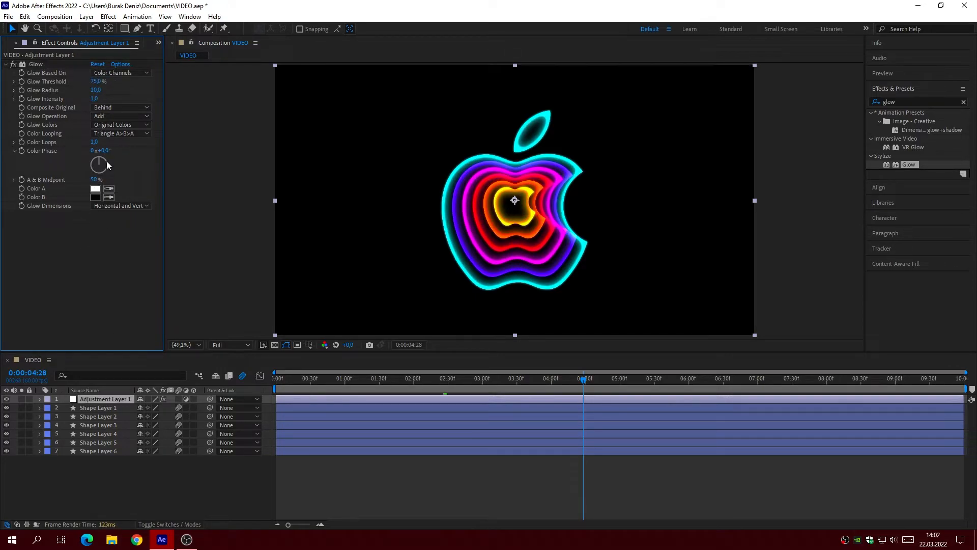
type("100")
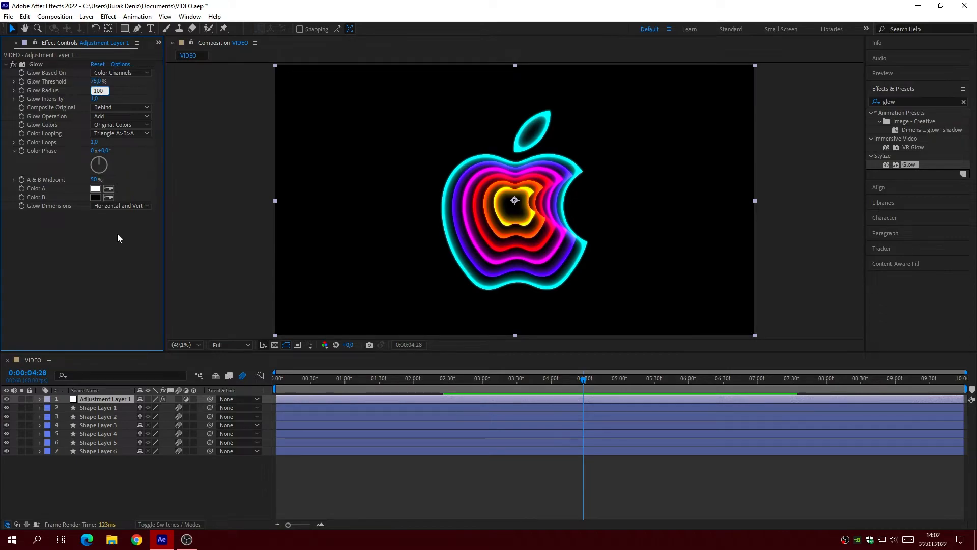
key("Return")
Step: Pre-compose the adjustment layer and all six shape layers into a new composition named Animation
left_click(111, 464)
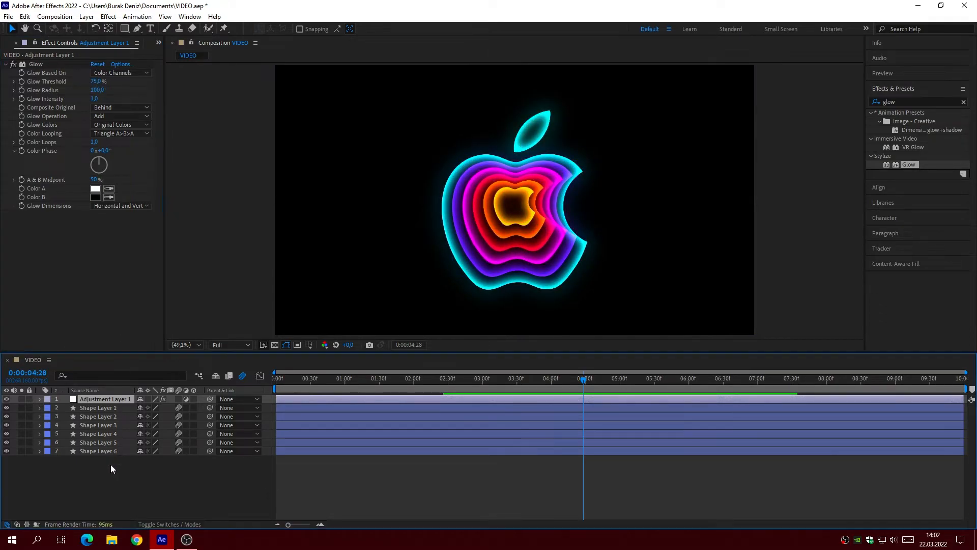
left_click_drag(109, 469, 89, 399)
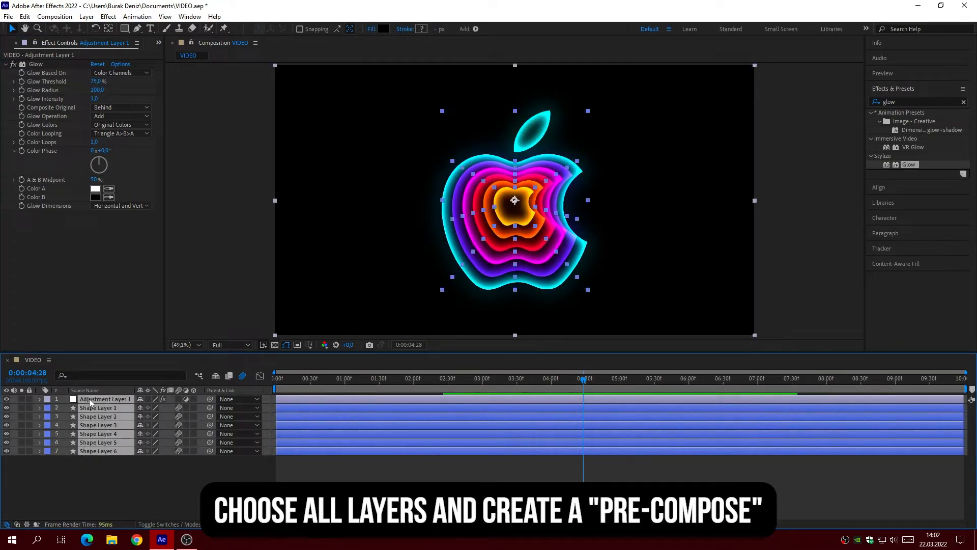
right_click(91, 400)
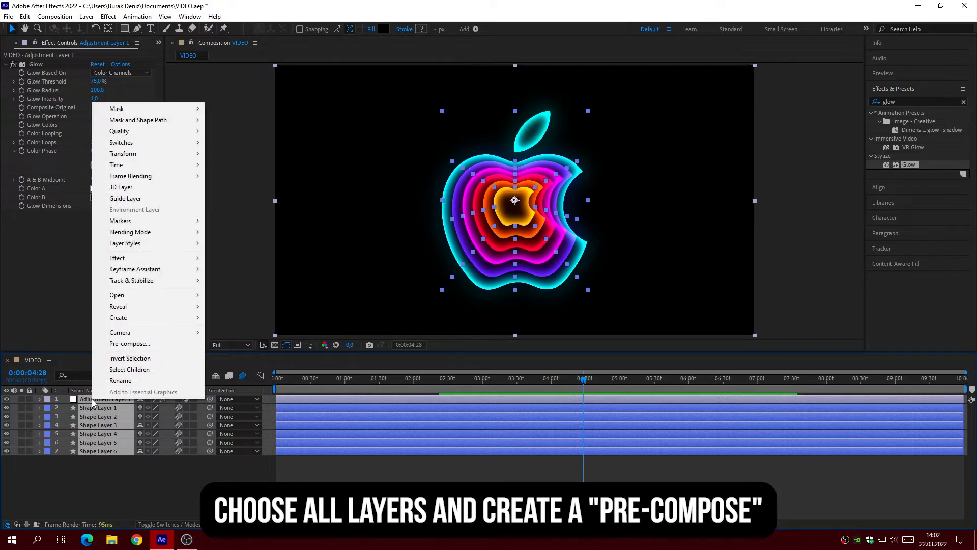
left_click(121, 344)
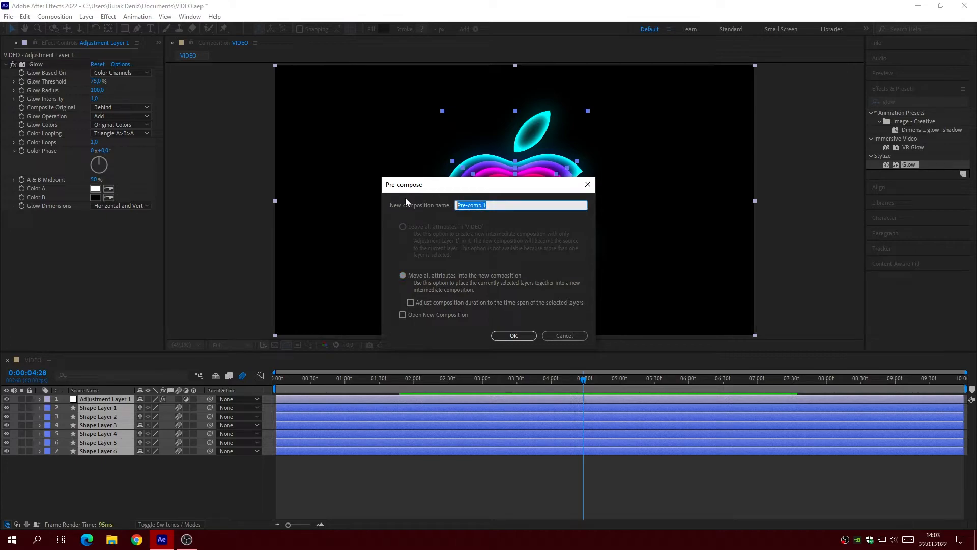
type("Animation")
left_click(512, 336)
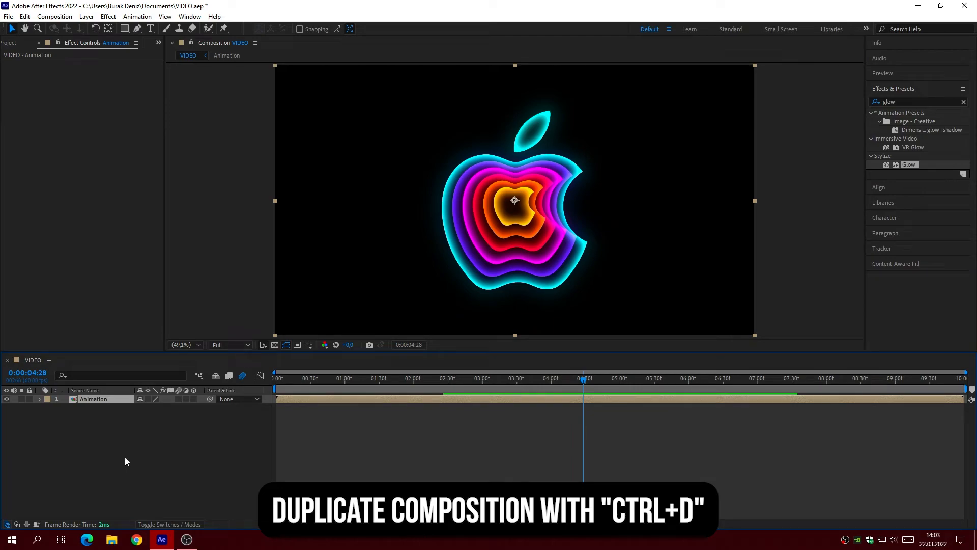
Step: Duplicate the Animation layer twice and hide the upper two of the three copies
key("ctrl+d")
key("ctrl+d")
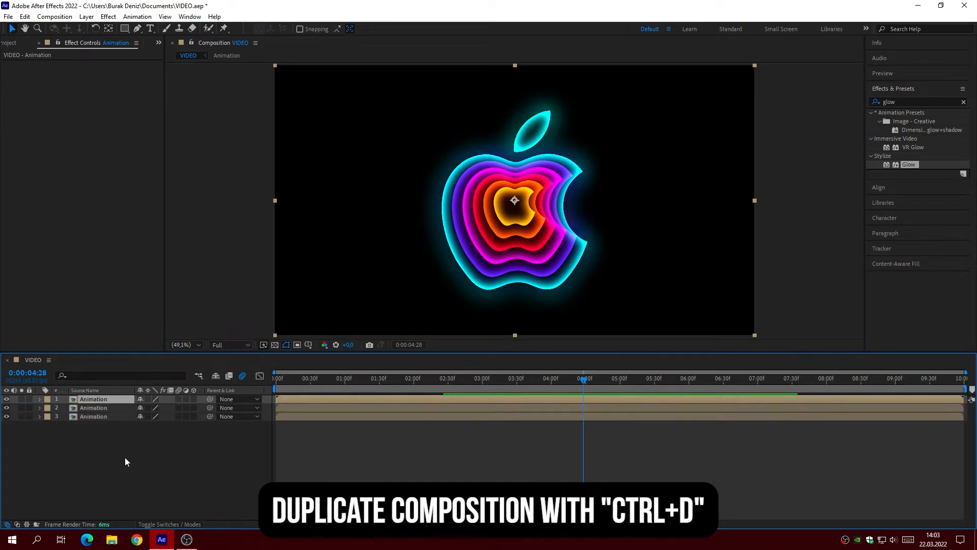
left_click(6, 407)
left_click(6, 399)
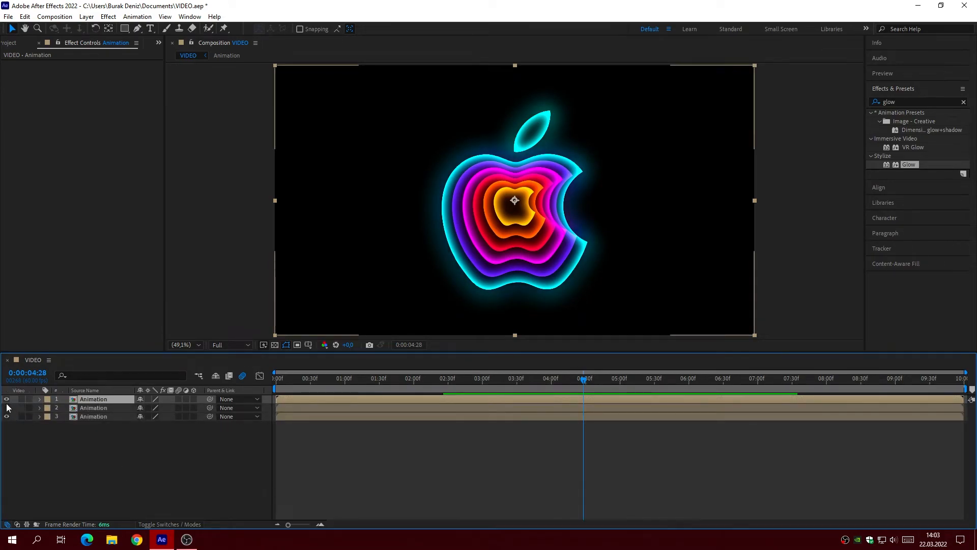
Step: Apply the CC Radial Fast Blur effect to the bottommost Animation layer
left_click(106, 417)
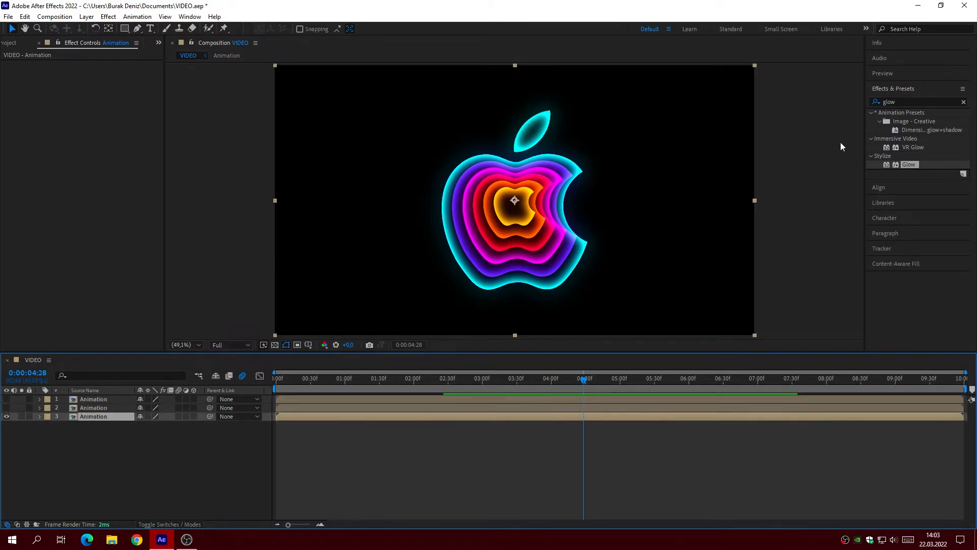
left_click(895, 101)
type("cc")
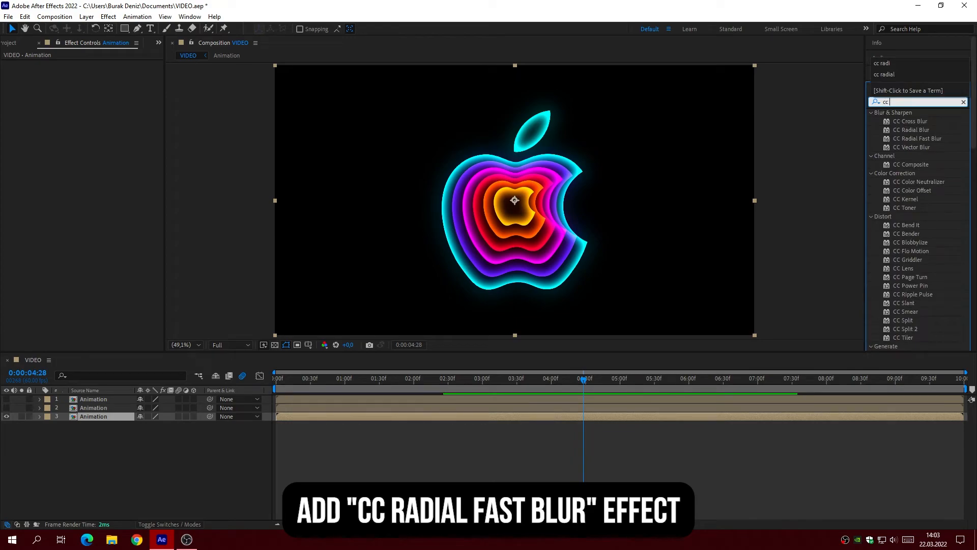
type(" radi")
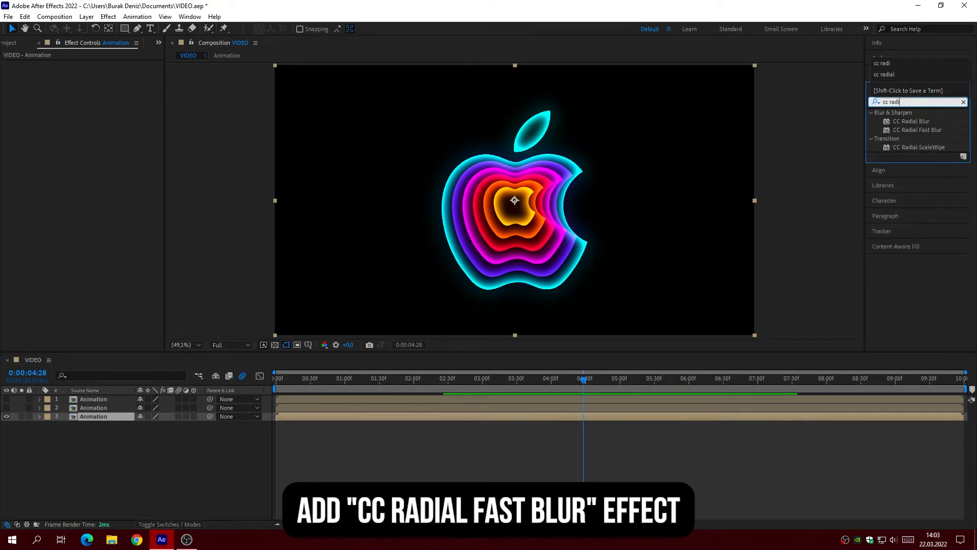
left_click_drag(905, 131, 100, 419)
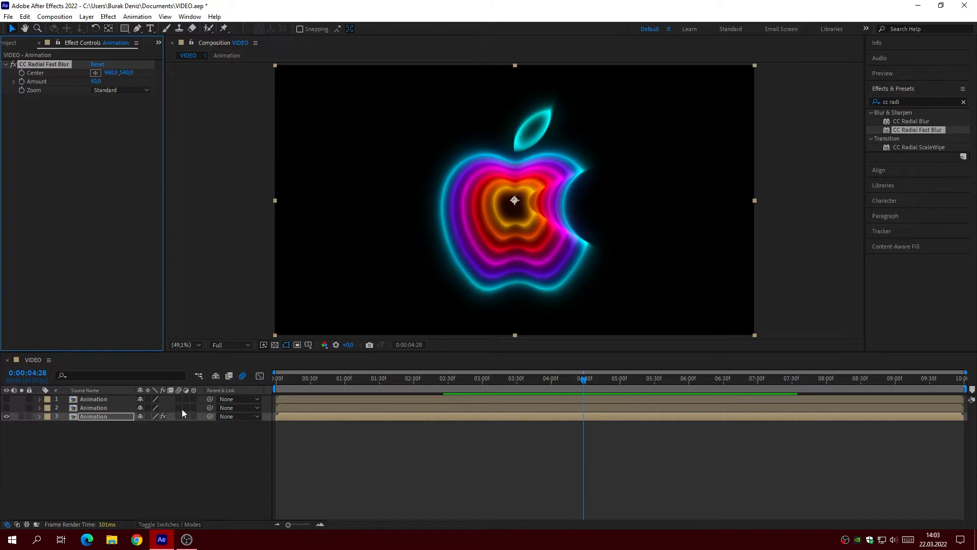
Step: At 0:00:03:00, keyframe the blur's Center at 480, 540 and its Amount at 0
left_click_drag(478, 381, 483, 384)
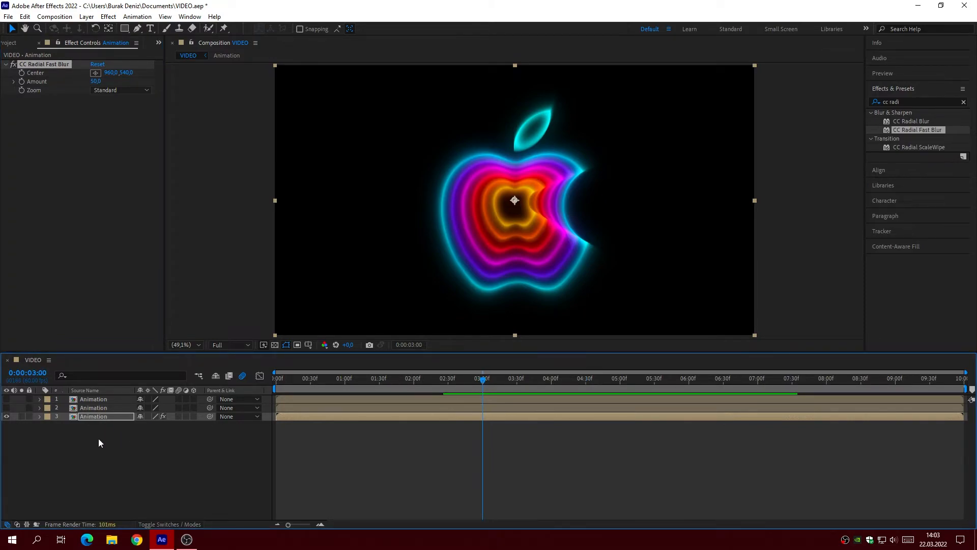
left_click(23, 72)
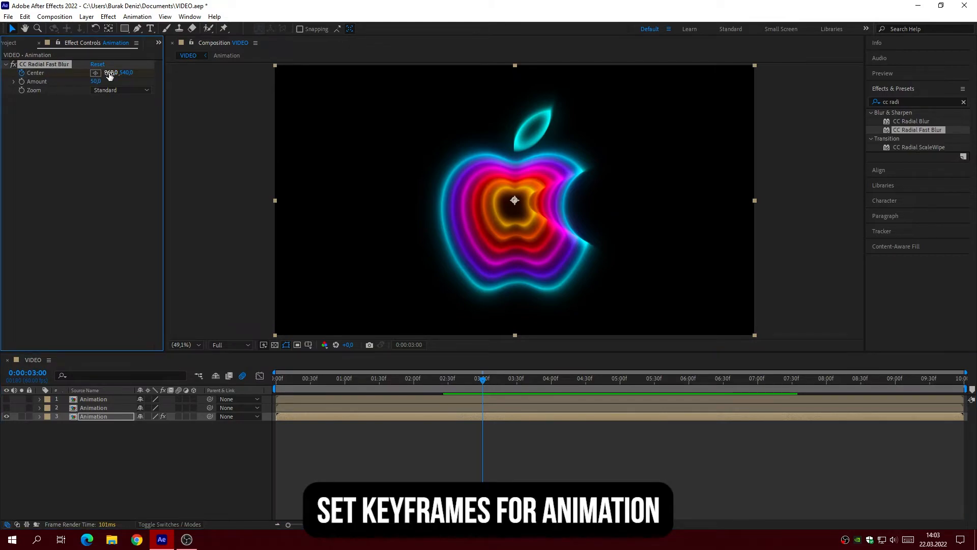
type("480")
key("Return")
left_click(95, 81)
type("0")
key("Return")
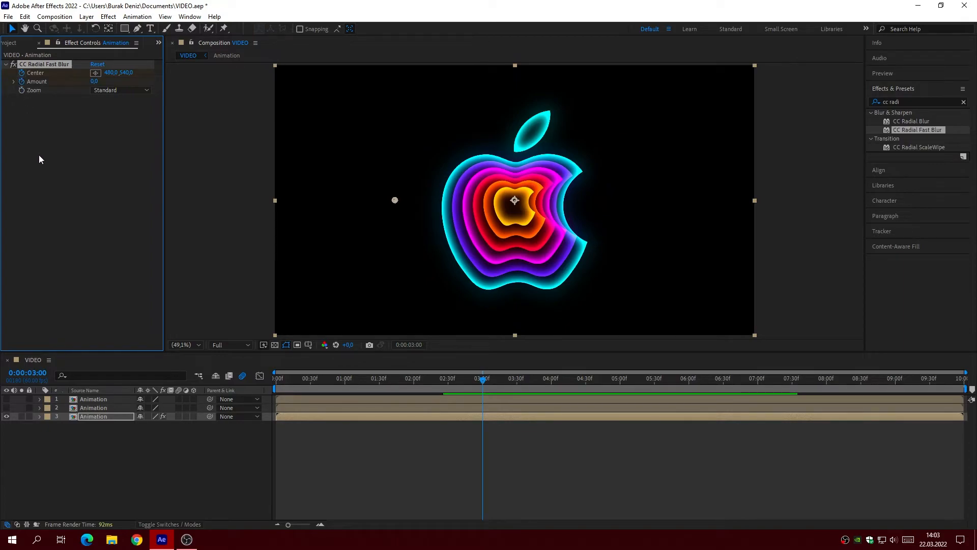
Step: Reveal the bottom layer's keyframes and set the blur Amount to 100 at 0:00:04:00
left_click(97, 416)
key("u")
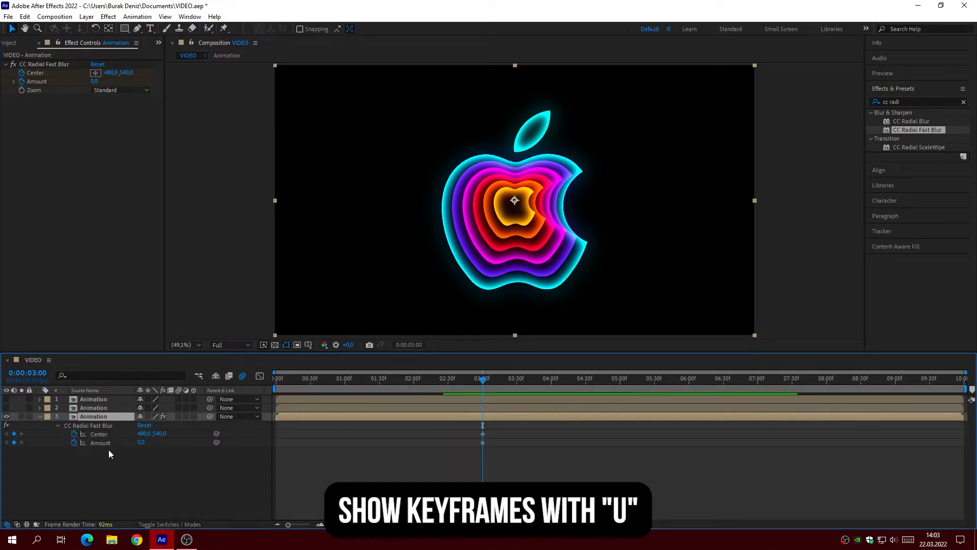
left_click(552, 381)
left_click(126, 470)
left_click(141, 443)
type("10")
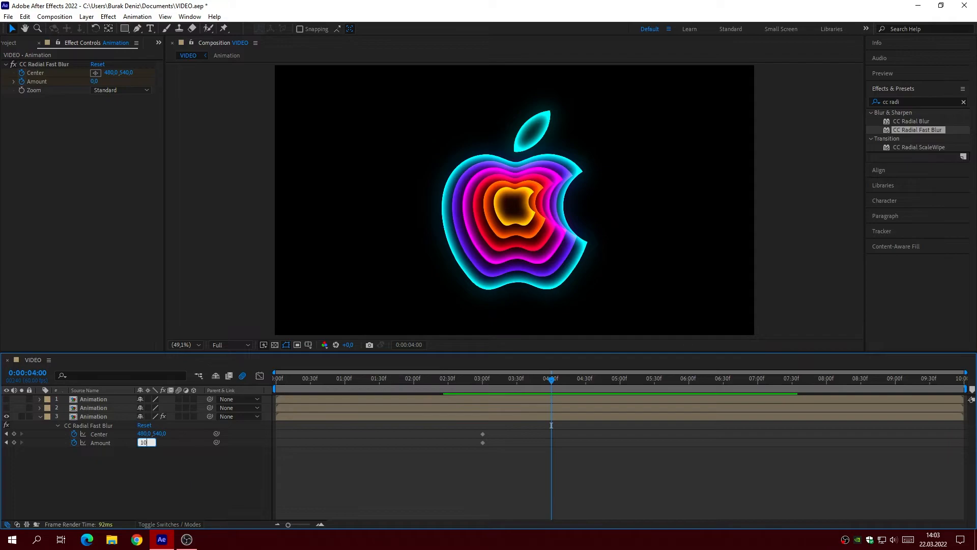
type("0")
key("Return")
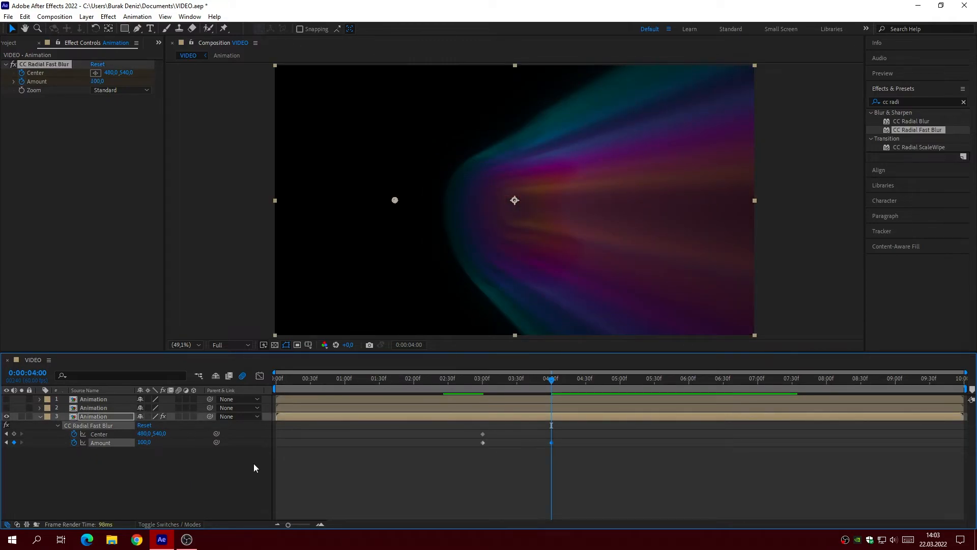
Step: Hold the blur Amount with a keyframe at 0:00:06:00 and set it to 0 at 0:00:07:00
left_click(695, 381)
left_click(13, 442)
left_click_drag(733, 387, 757, 393)
left_click(144, 442)
type("0")
key("Return")
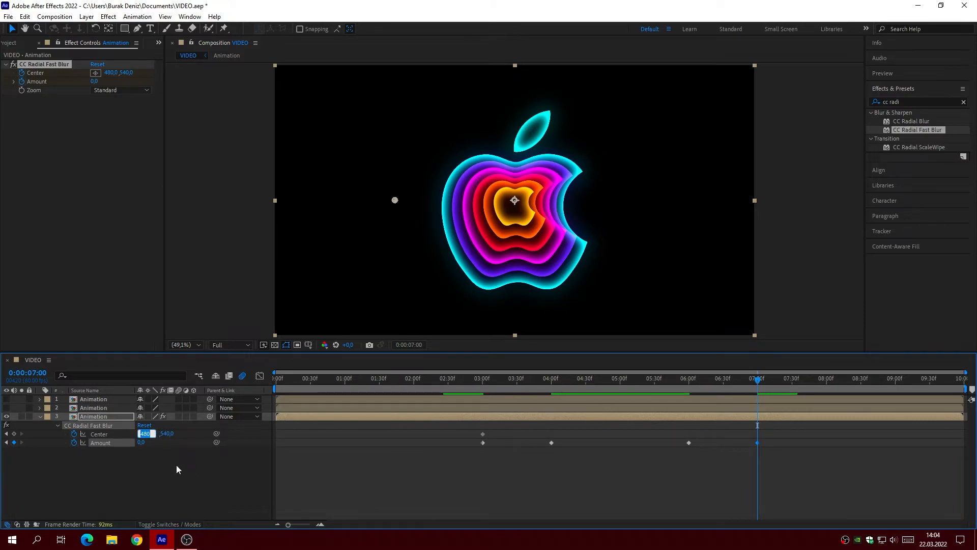
Step: Set the blur Center's X value to 1420 at 0:00:07:00 and scrub through the start of the blur
type("1420")
key("Return")
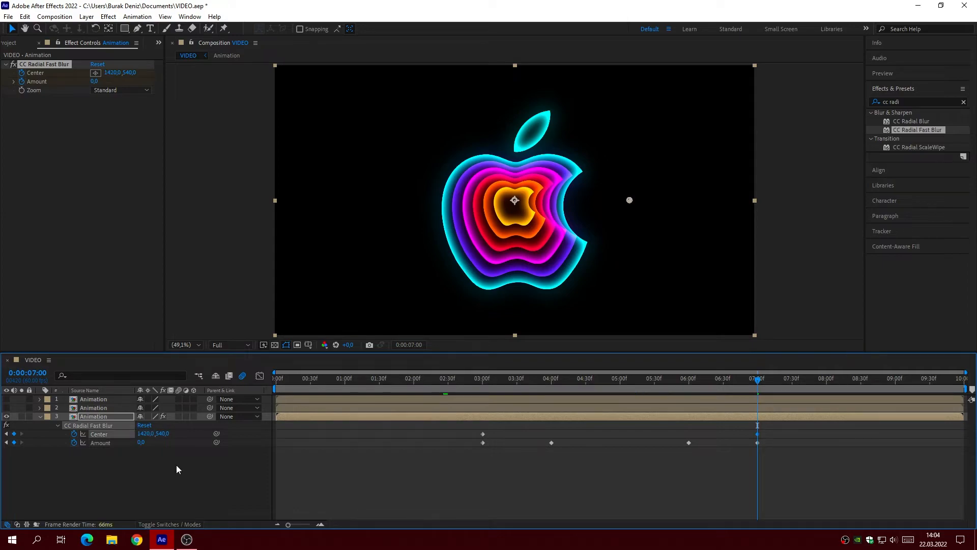
left_click_drag(481, 377, 515, 400)
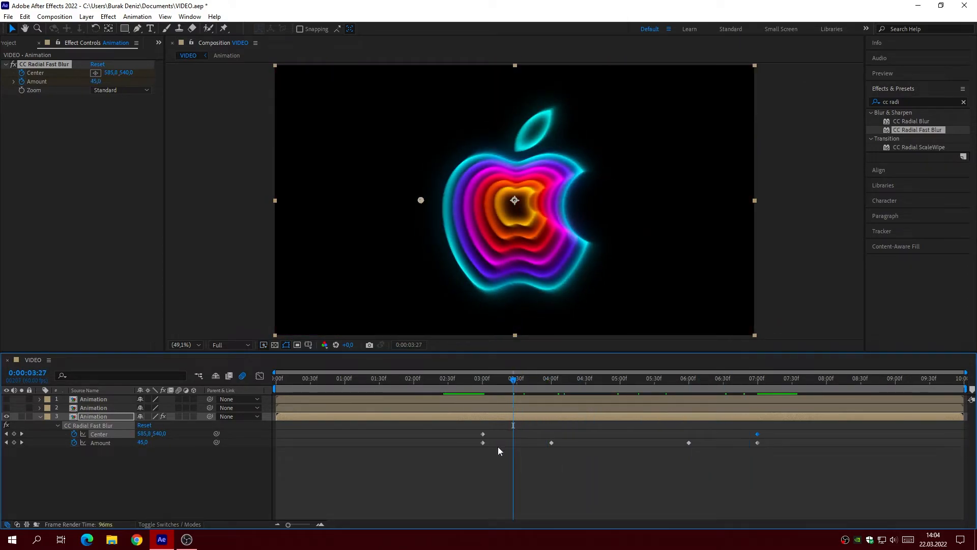
Step: Apply Easy Ease to the four Amount keyframes and lengthen their speed-graph handles to form sharp peaks midway through the rise and fall
left_click_drag(466, 450, 769, 445)
key("F9")
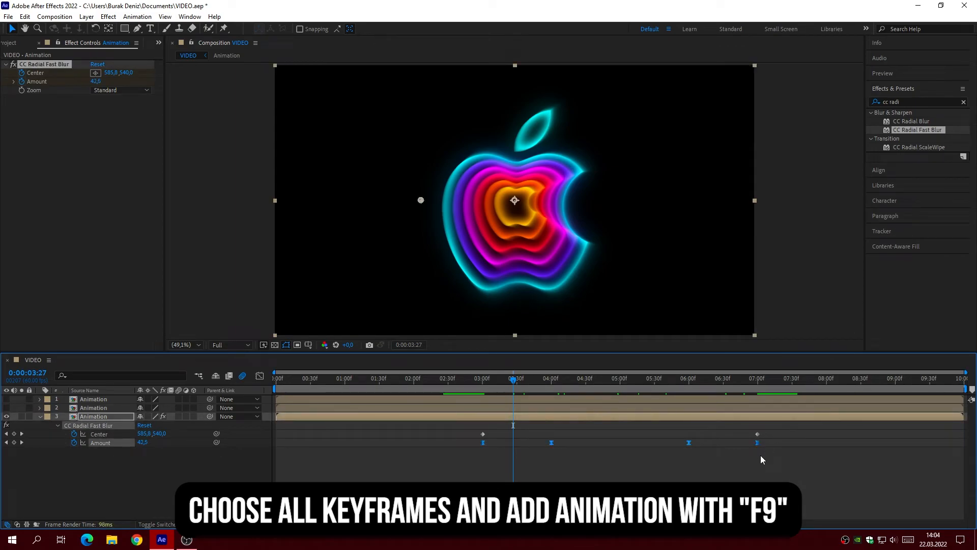
left_click(259, 377)
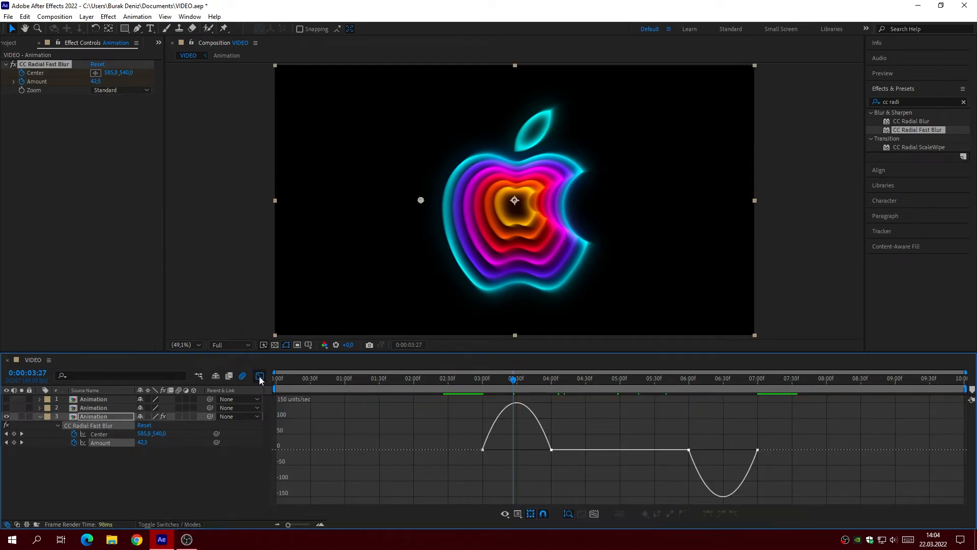
left_click(482, 450)
left_click_drag(501, 450, 511, 452)
left_click_drag(569, 470, 524, 465)
left_click_drag(677, 454, 716, 476)
left_click_drag(771, 451, 730, 466)
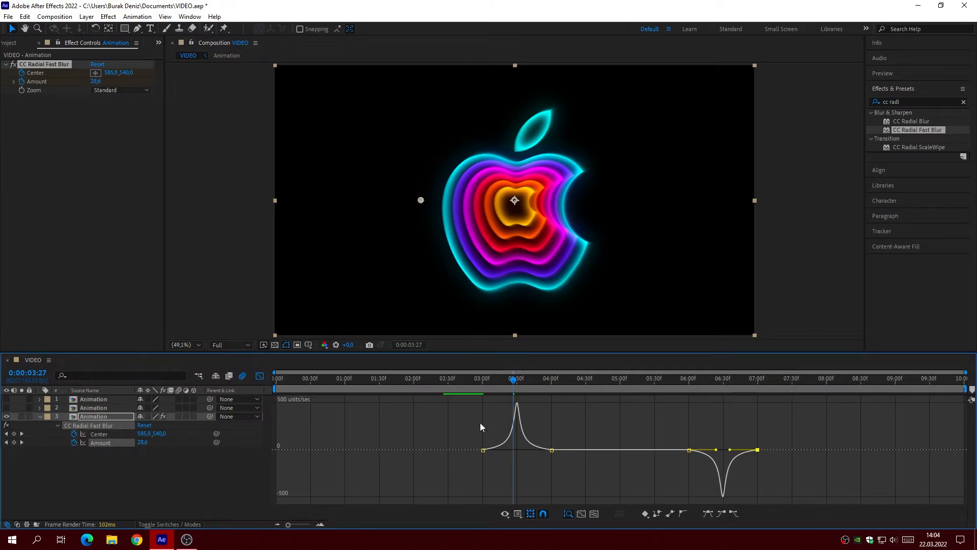
left_click(259, 379)
left_click(366, 469)
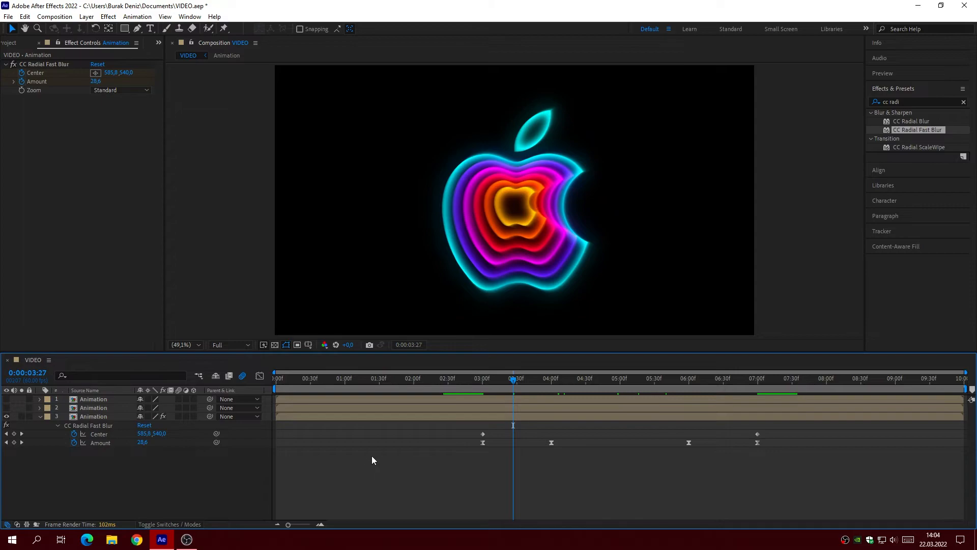
Step: Apply Easy Ease to both blur Center keyframes and scrub the animation to 0:00:04:46
left_click_drag(457, 435, 773, 435)
key("F9")
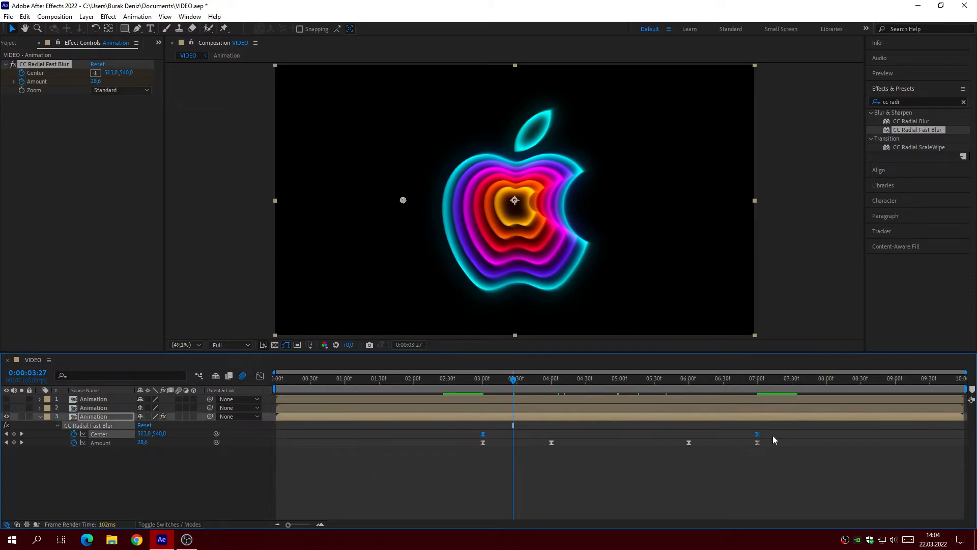
left_click(520, 452)
left_click_drag(477, 379, 603, 392)
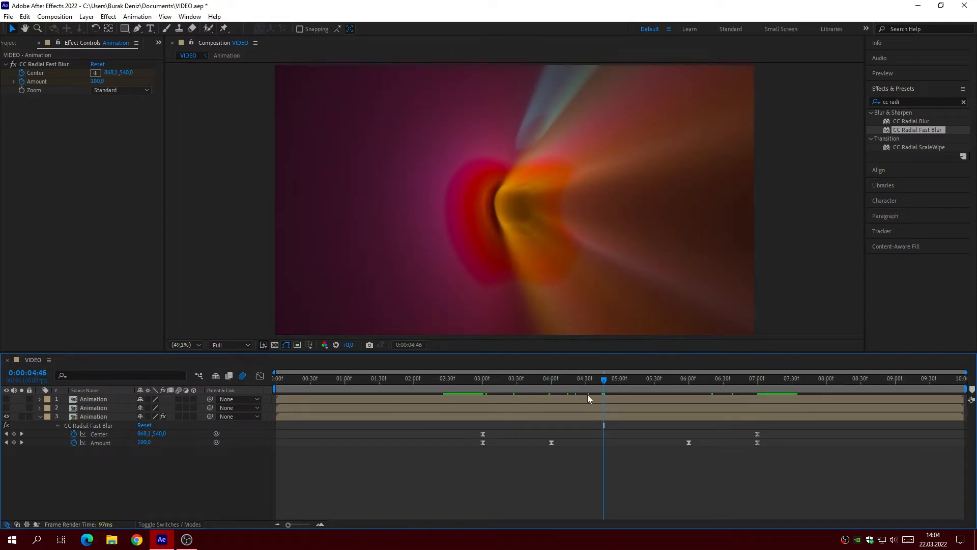
Step: Make the second Animation layer visible and set its blending mode to Lighten
left_click(40, 417)
left_click(6, 408)
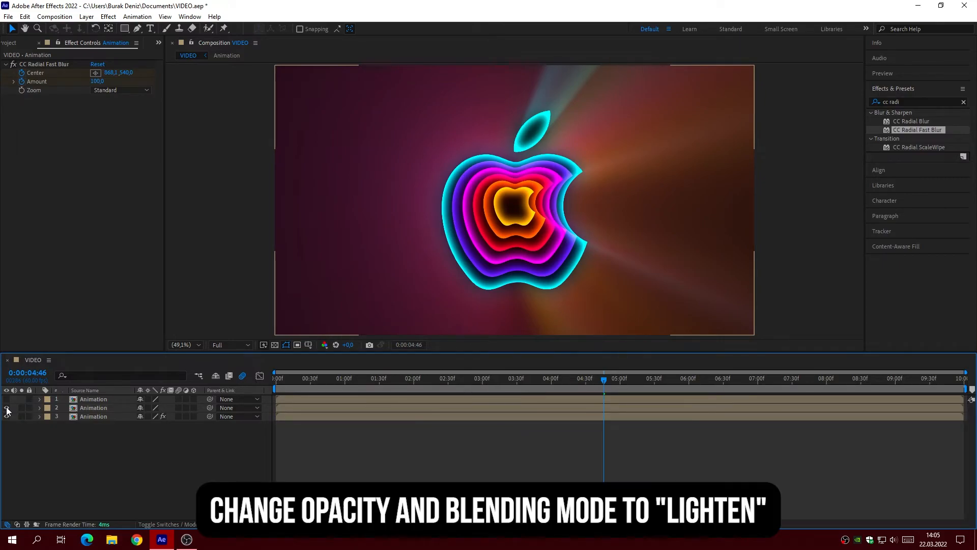
left_click(178, 523)
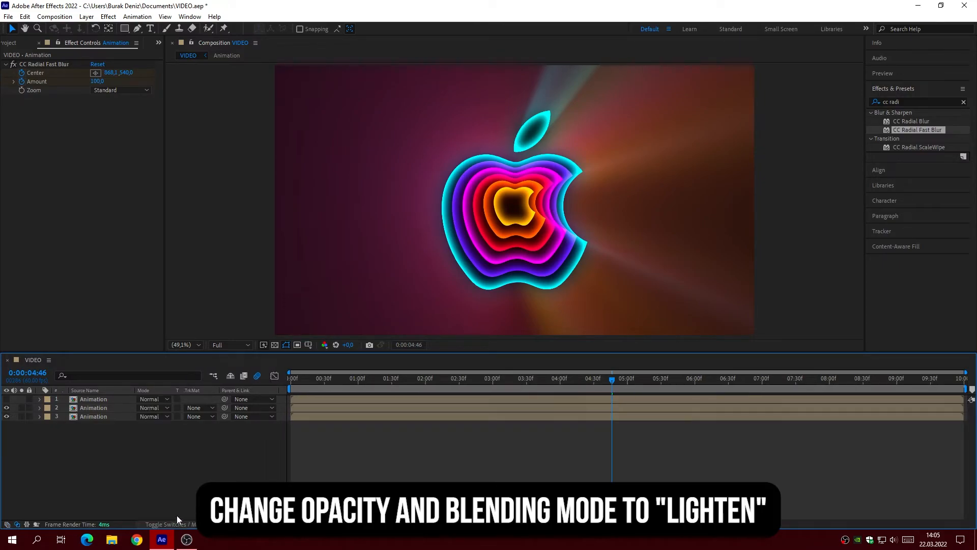
left_click(157, 411)
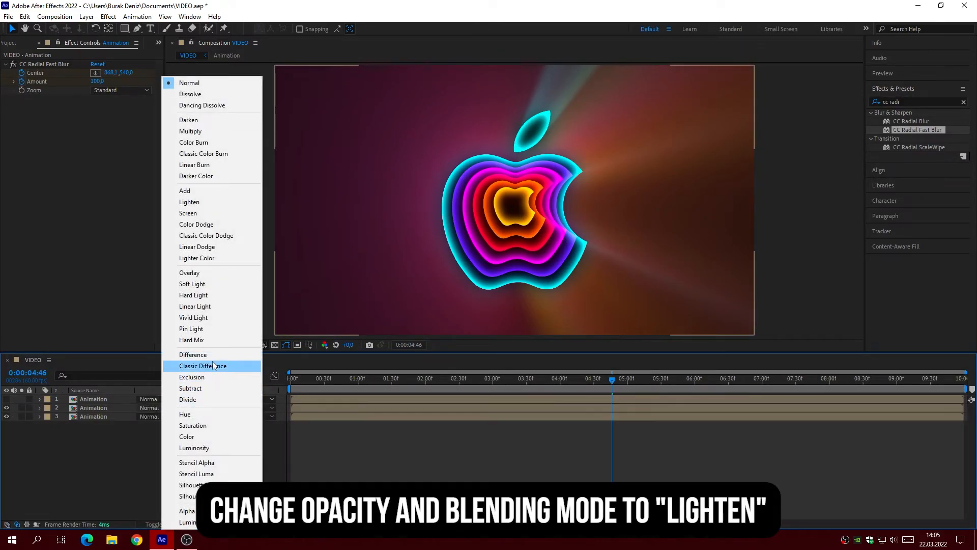
left_click(204, 203)
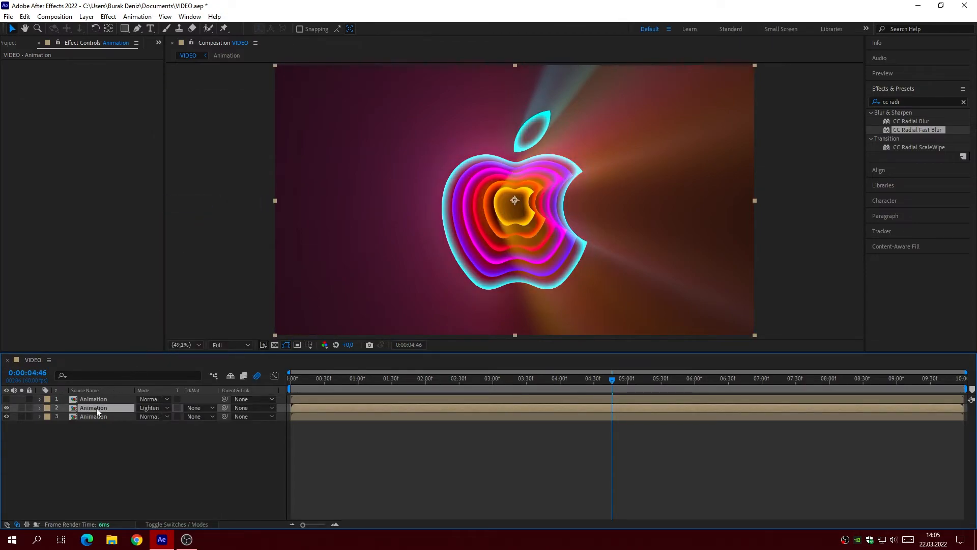
Step: Set the opacity of the second Animation layer to 75% and collapse its properties
left_click(39, 408)
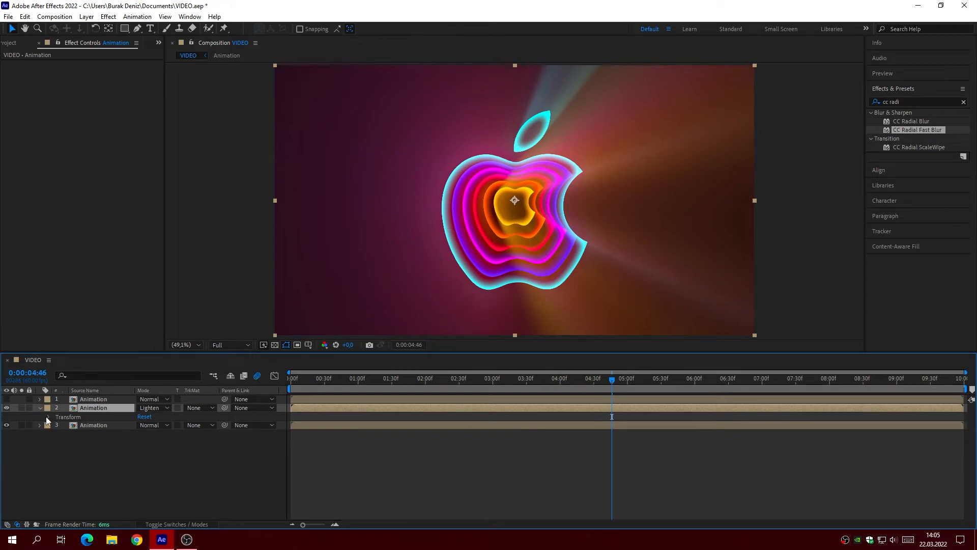
left_click(47, 417)
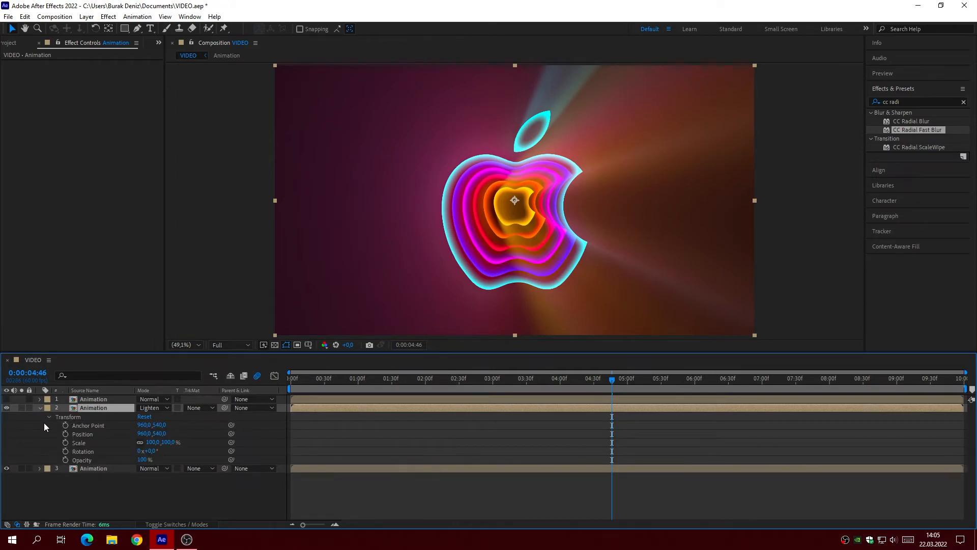
left_click(146, 459)
type("75")
key("Return")
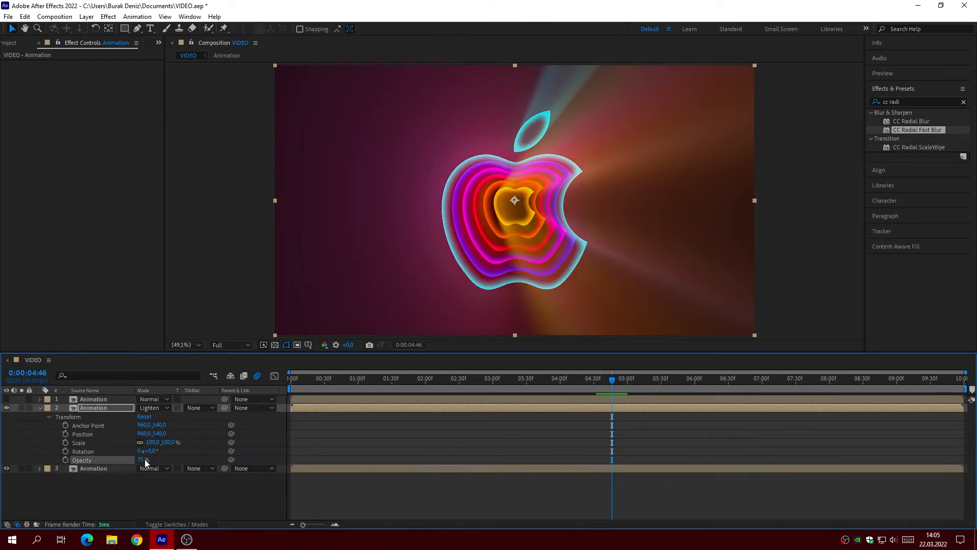
left_click(41, 408)
Step: Make the topmost Animation layer visible and set its opacity to 50%
left_click(7, 400)
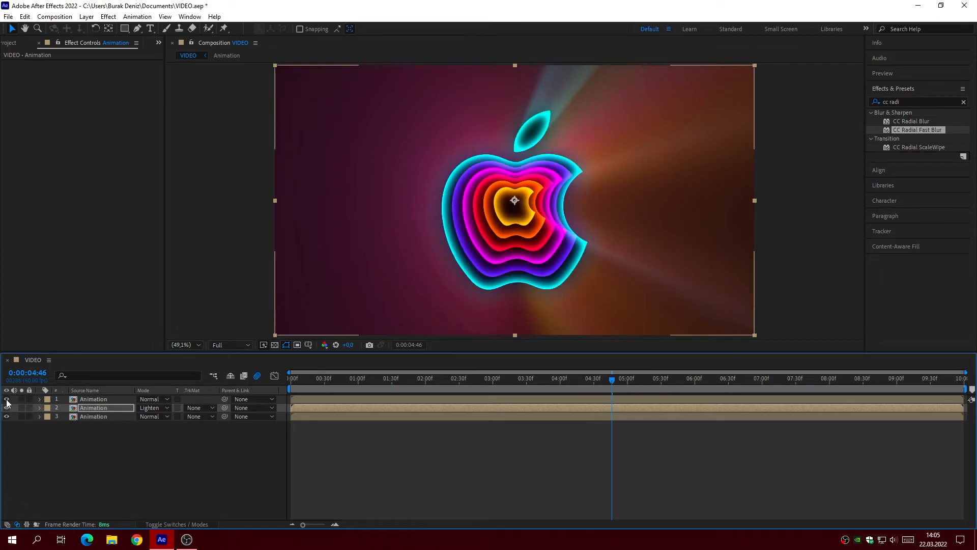
left_click(97, 401)
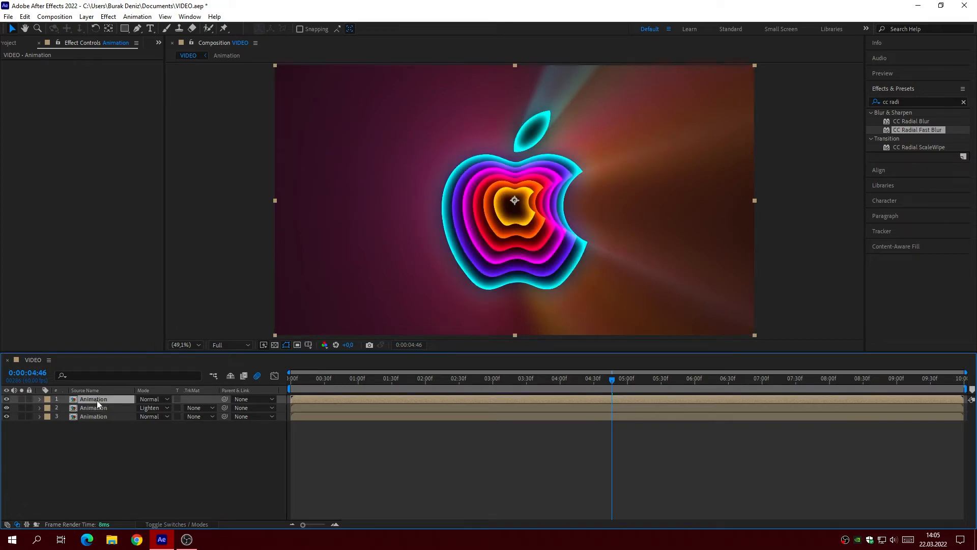
left_click(39, 399)
left_click(49, 408)
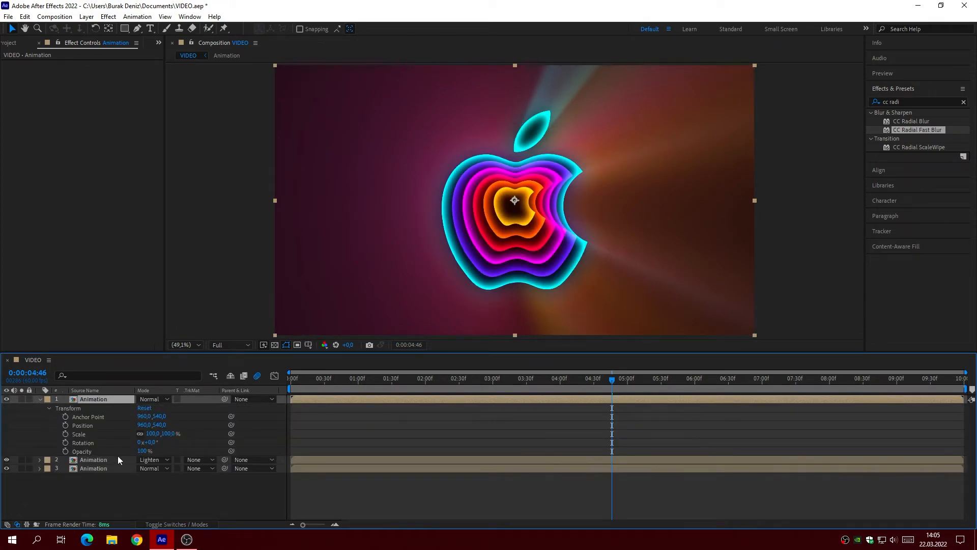
left_click(142, 451)
type("50")
left_click(203, 450)
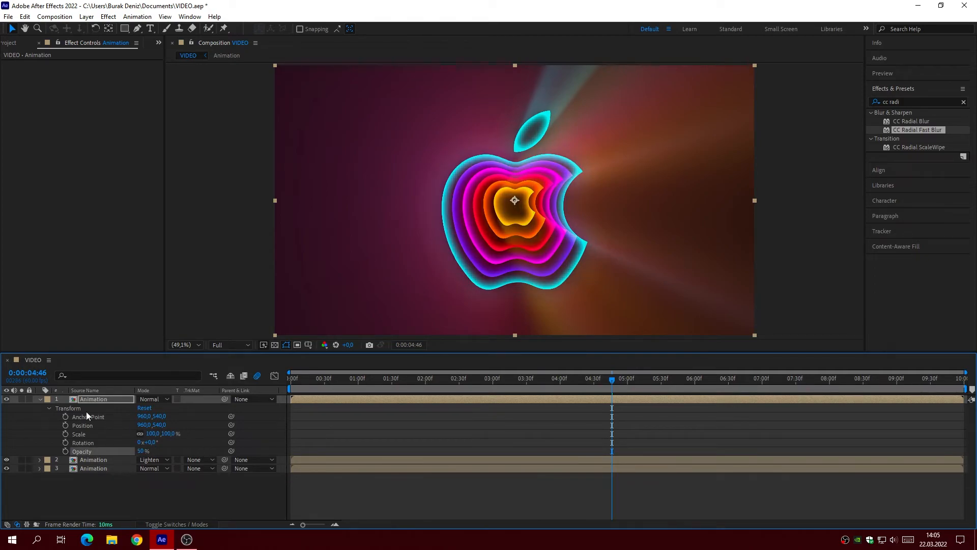
left_click(39, 399)
left_click(184, 449)
Step: Scrub the blended animation to 0:00:04:36 and enable motion blur on all three Animation layers
left_click_drag(337, 379, 600, 467)
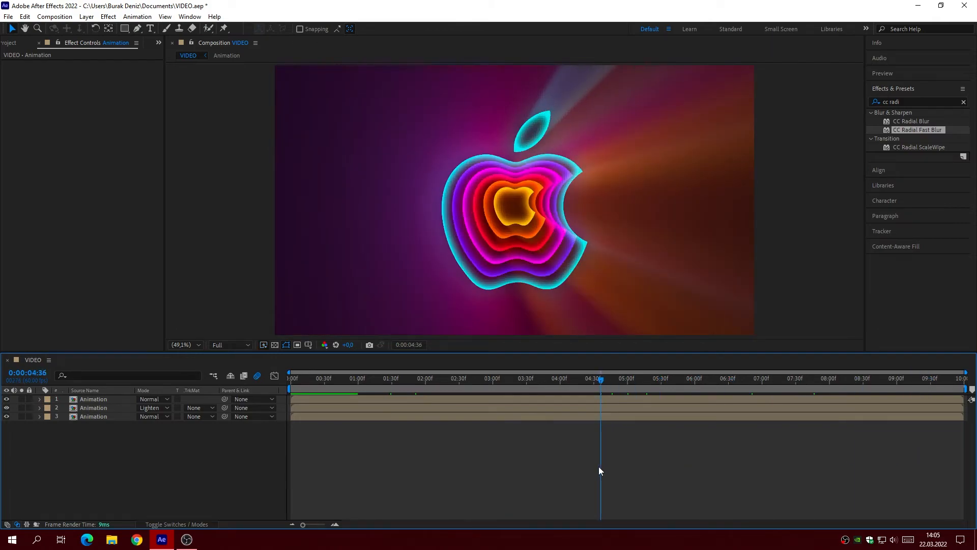
left_click(179, 524)
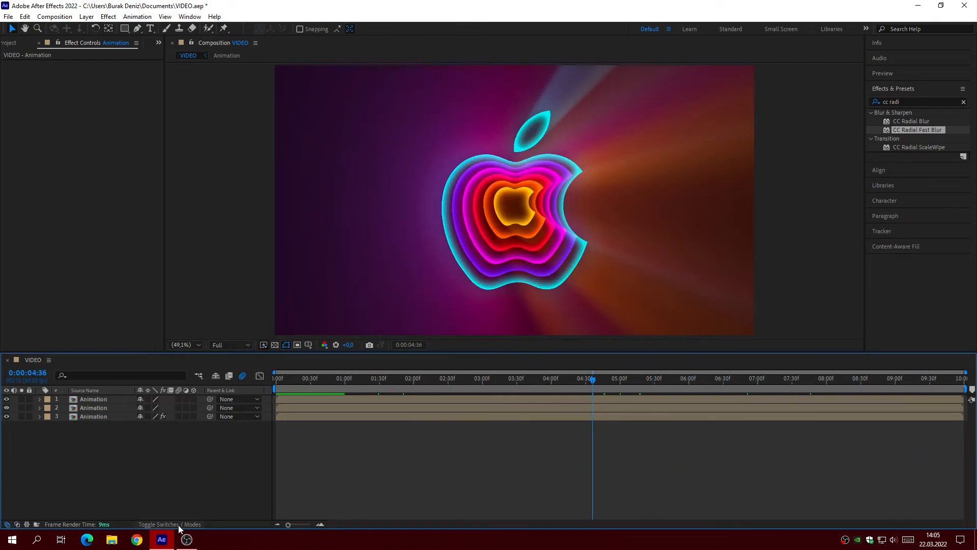
left_click_drag(179, 417, 179, 401)
Step: Pre-compose the three Animation layers into a new composition named Final, moving all attributes into it
left_click_drag(103, 426, 99, 399)
right_click(99, 398)
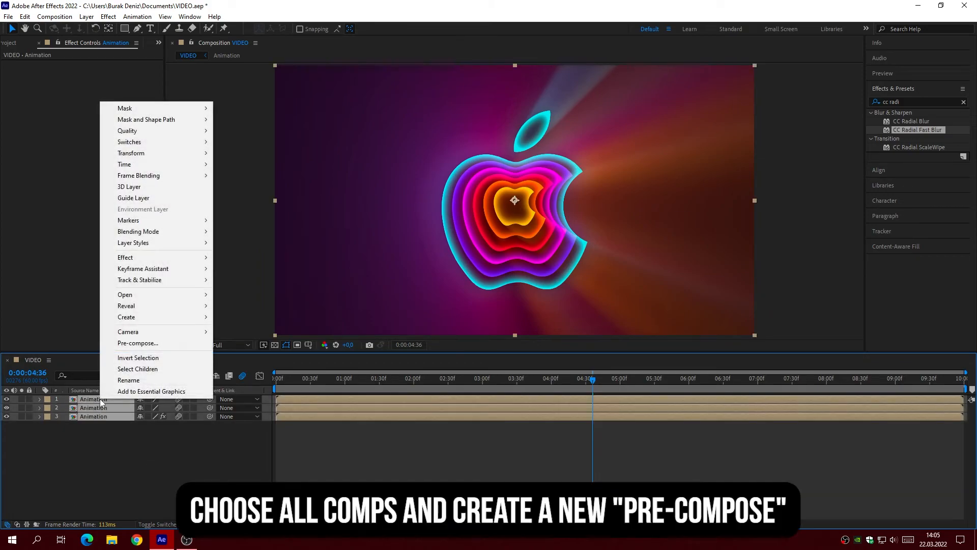
left_click(129, 346)
left_click(411, 278)
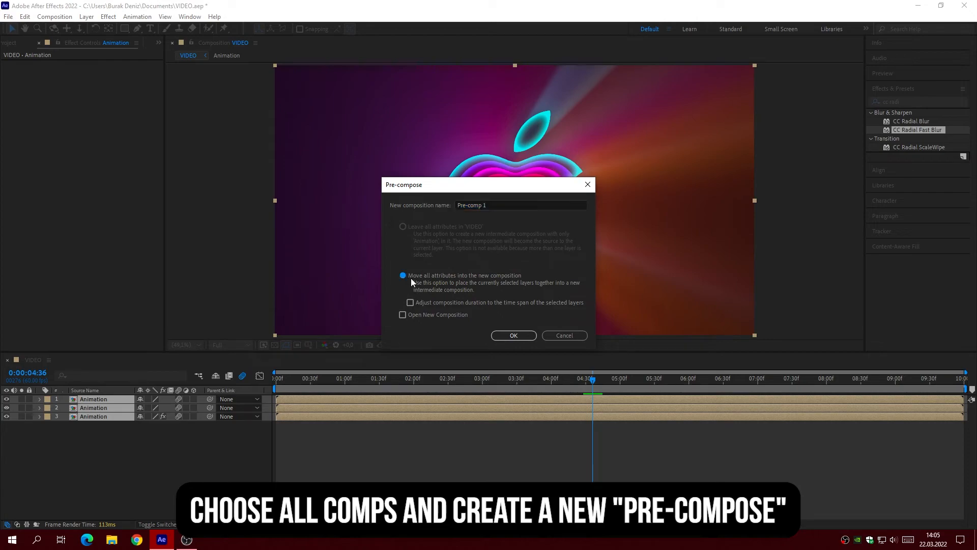
left_click_drag(489, 204, 416, 206)
type("Final")
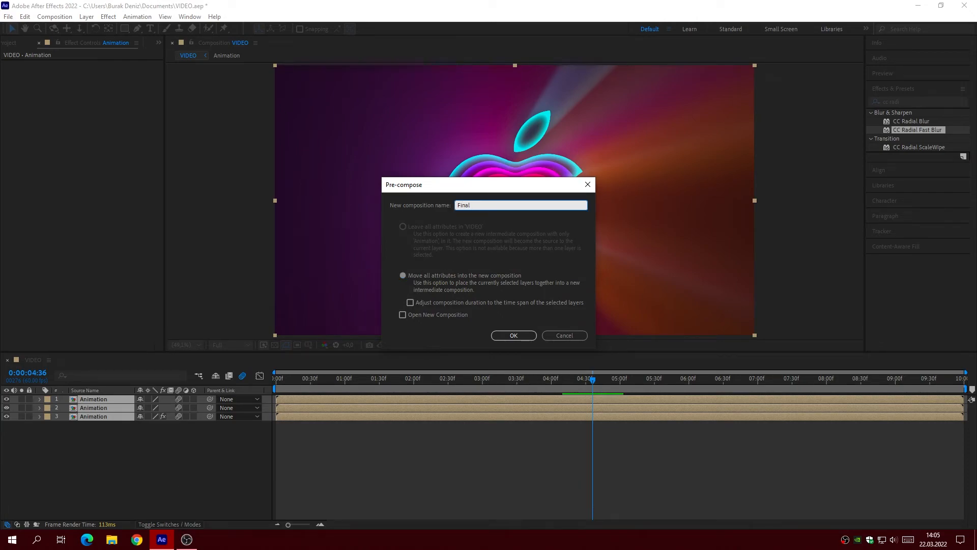
left_click(522, 335)
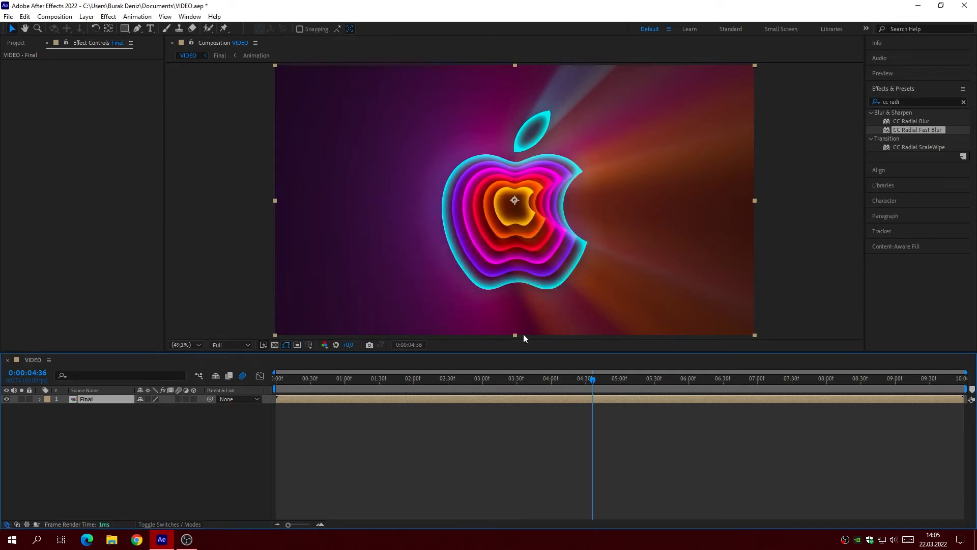
Step: Set the Final layer's Opacity to 0% with a keyframe at 0:00:00:00
left_click(277, 379)
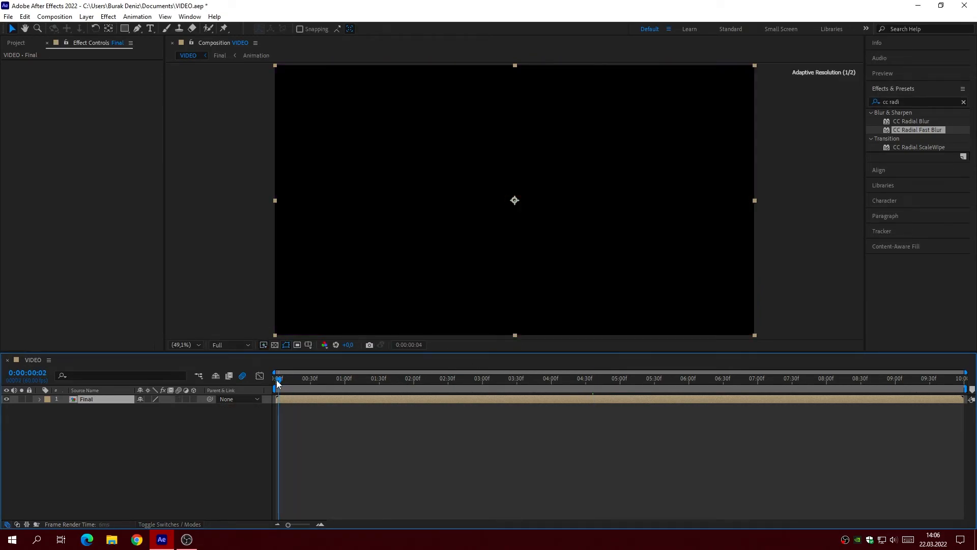
left_click(40, 399)
left_click(49, 407)
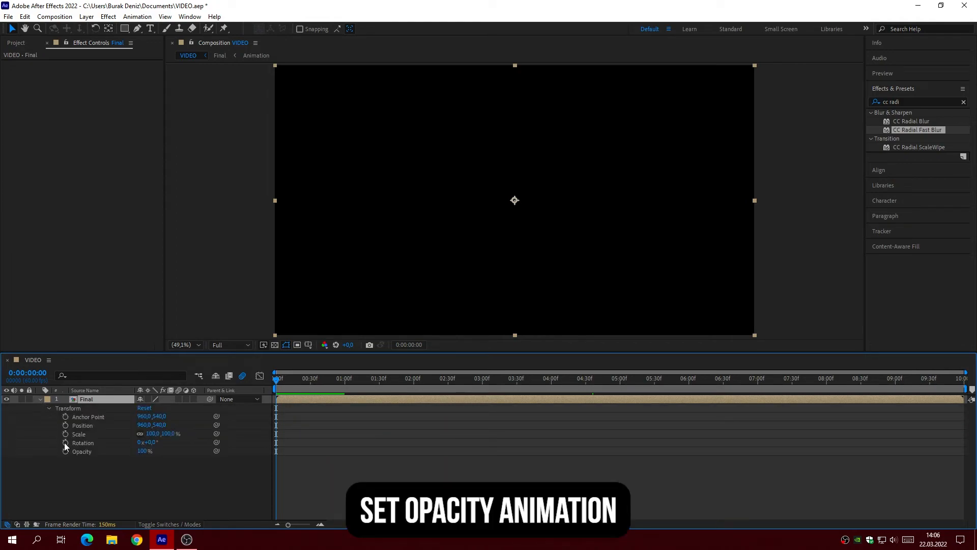
type("0")
key("Return")
left_click(65, 451)
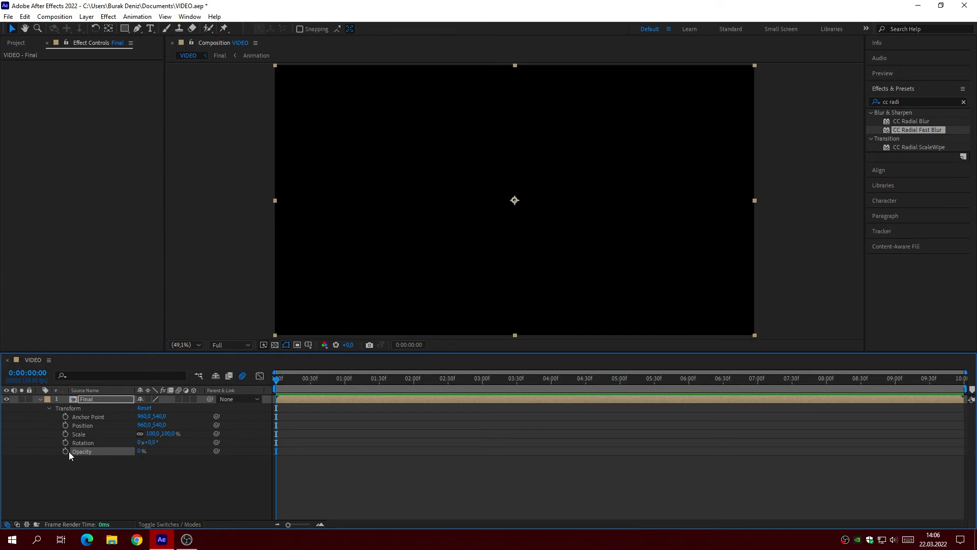
Step: Set the Final layer's Opacity to 100% at 0:00:02:00 to complete the fade-in
left_click_drag(406, 382, 413, 387)
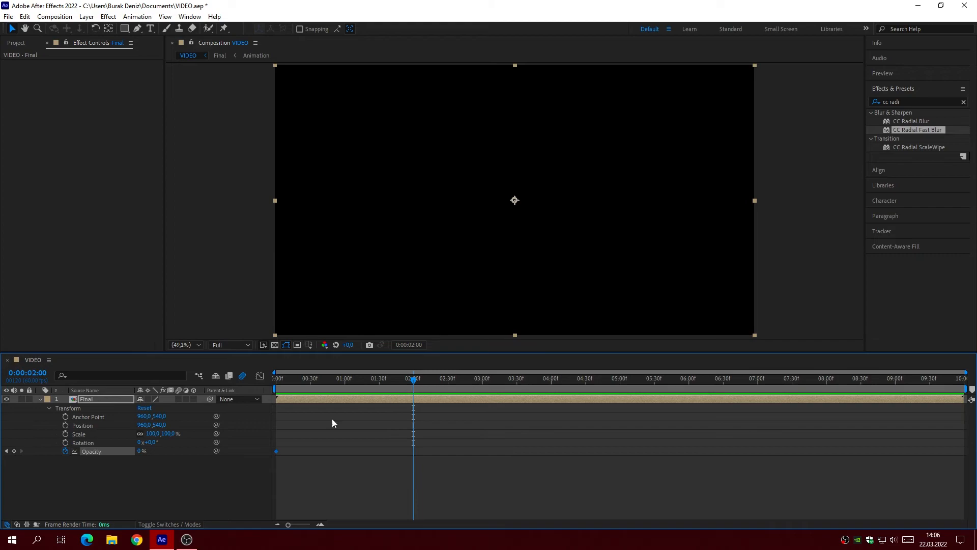
left_click(140, 451)
type("100")
key("Return")
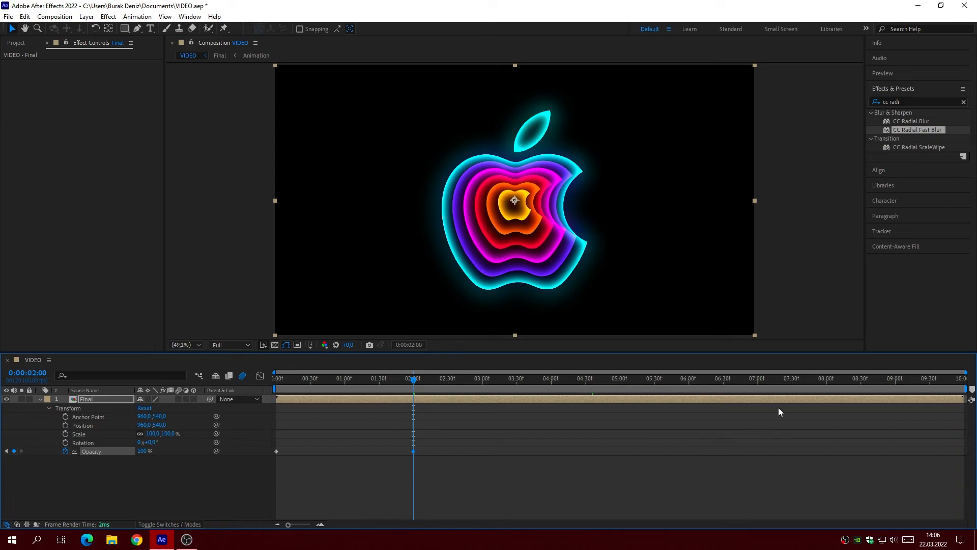
Step: Hold the Final layer's Opacity at 100% with a keyframe at 0:00:08:00 and set it to 0% at 0:00:09:59
left_click(826, 385)
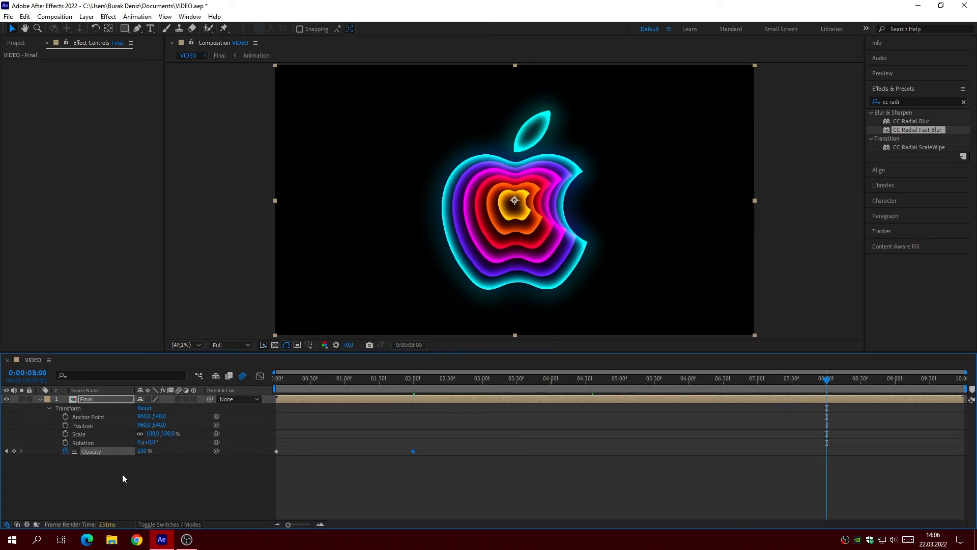
left_click_drag(904, 387, 967, 386)
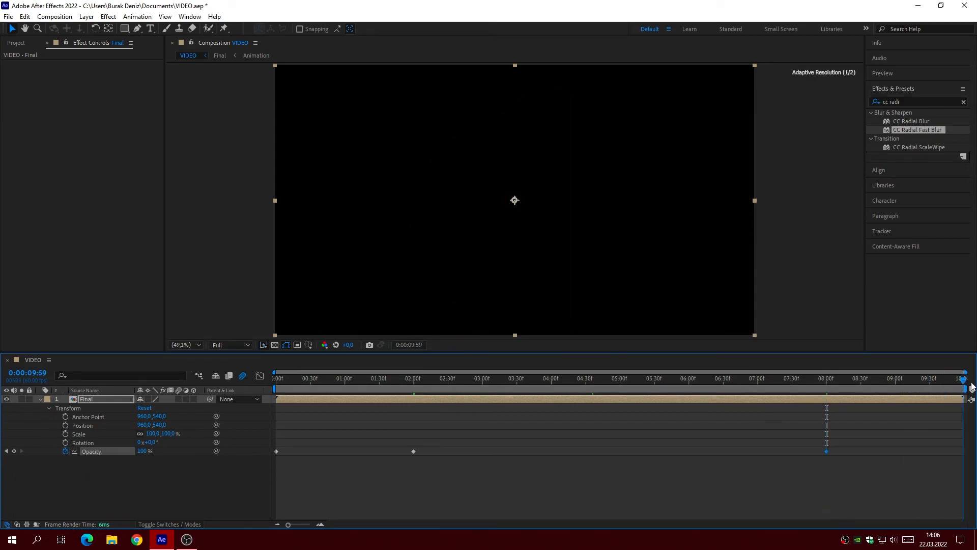
left_click_drag(143, 451, 64, 457)
Step: Apply Easy Ease to the four Opacity keyframes, lengthen their speed-graph handles into sharp peaks midway through both fades, and scrub to 0:00:04:55
left_click_drag(273, 469, 960, 460)
left_click(259, 376)
left_click(277, 449)
left_click_drag(300, 449, 332, 450)
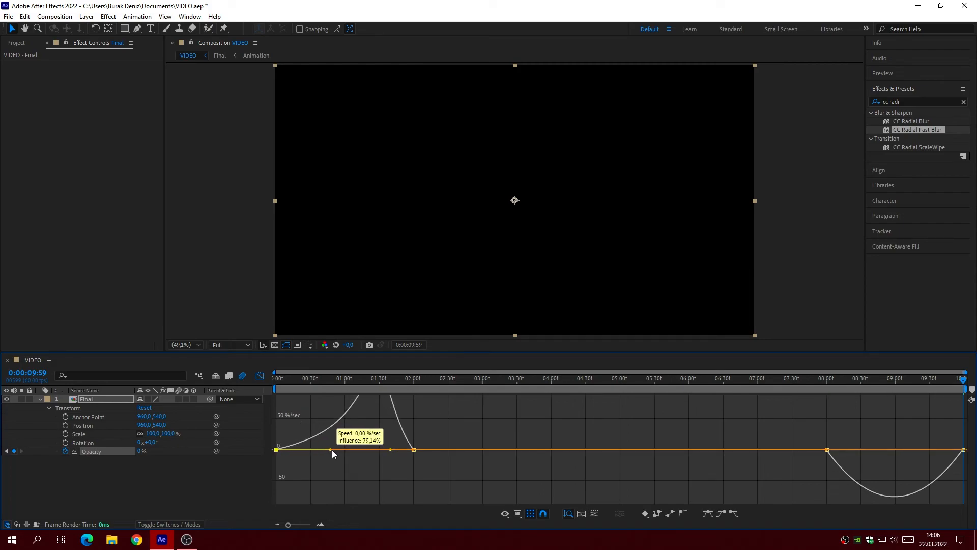
left_click(413, 461)
left_click_drag(391, 462, 360, 461)
left_click_drag(815, 452, 883, 475)
left_click_drag(948, 441, 908, 462)
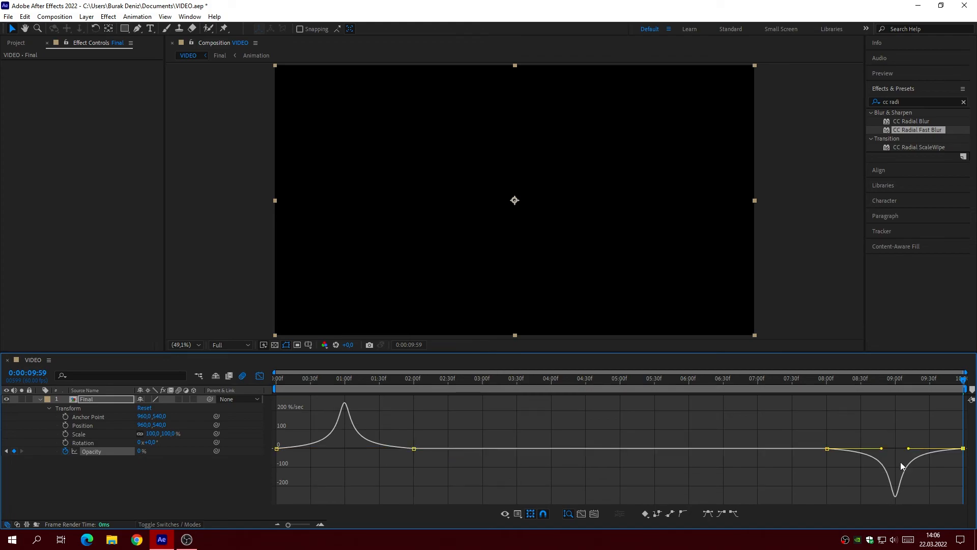
left_click_drag(341, 382, 614, 478)
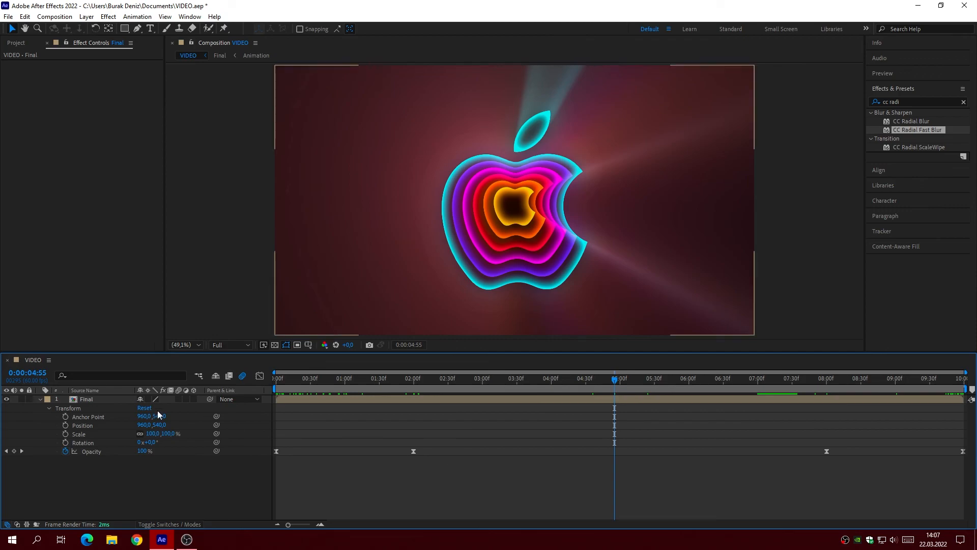
left_click(40, 400)
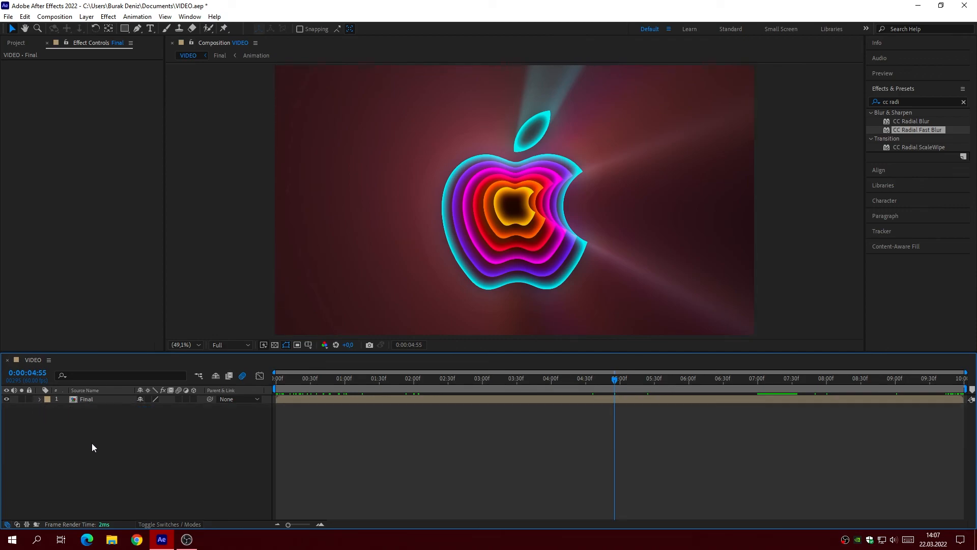